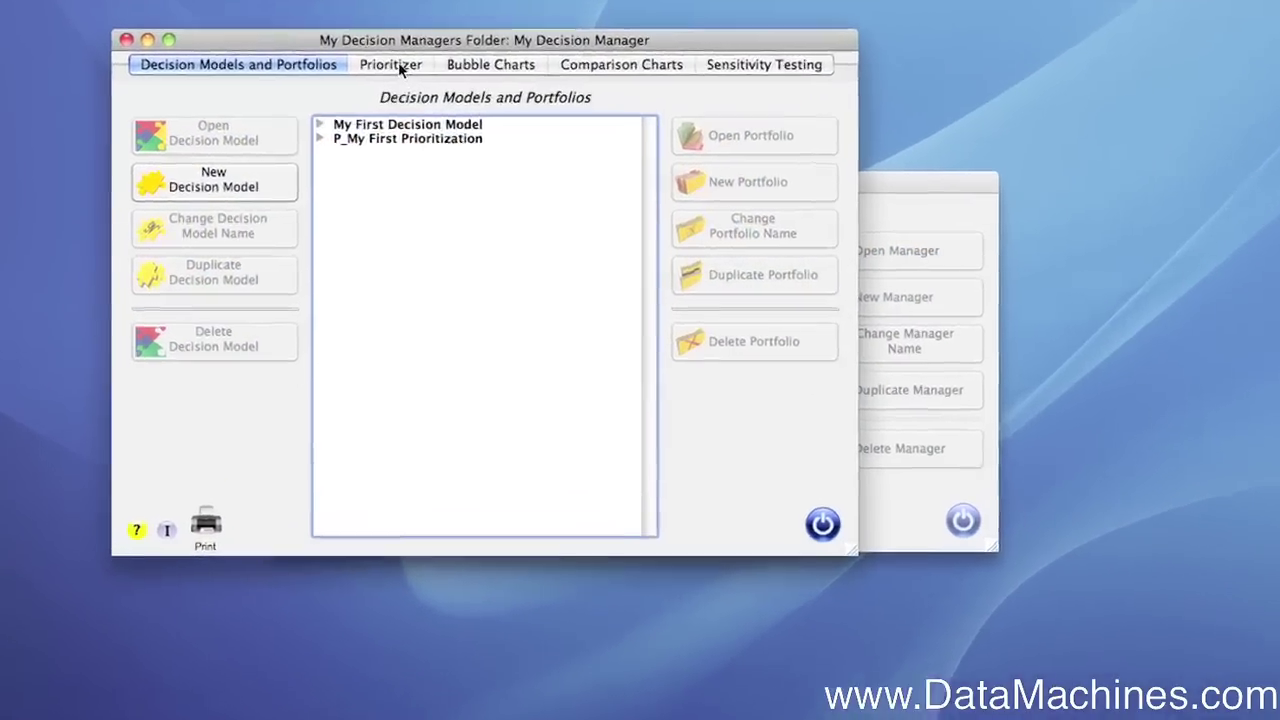
In the Prioritizer manager, expand P_My First Prioritization and select My First Portfolio.
{"action": "left_click", "coordinate": [350, 92]}
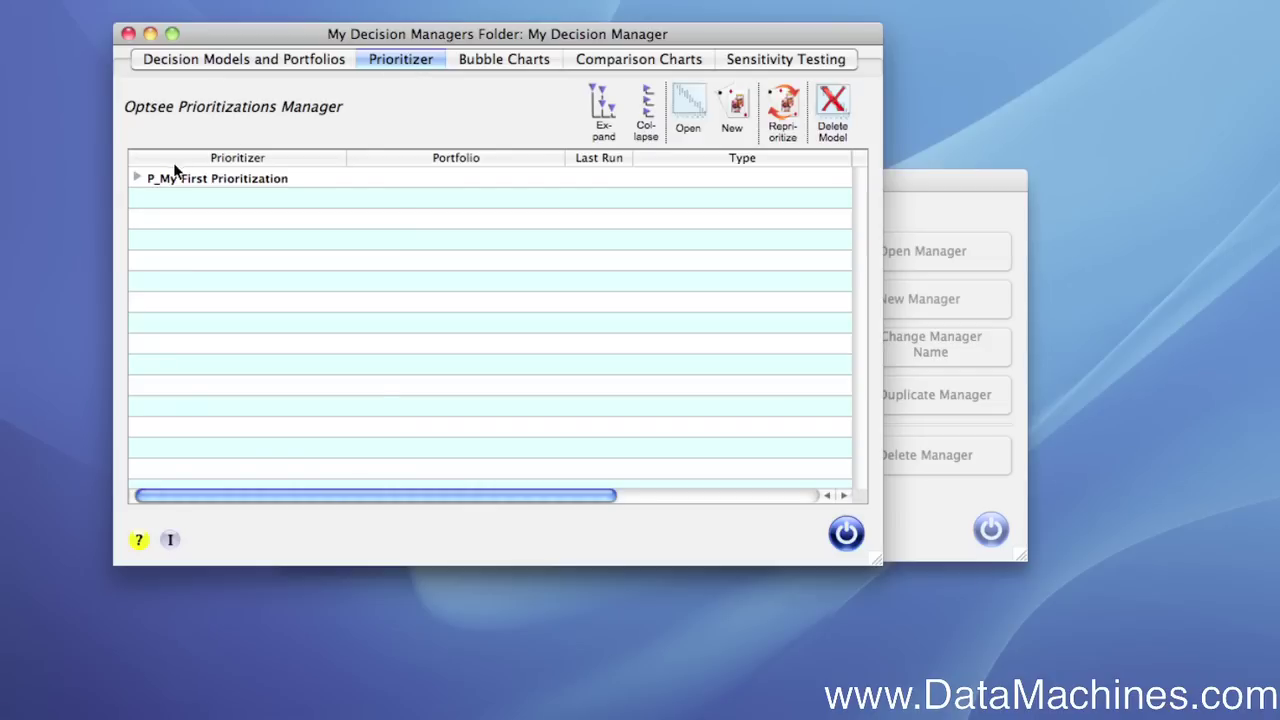
{"action": "left_click", "coordinate": [137, 177]}
{"action": "left_click", "coordinate": [191, 203]}
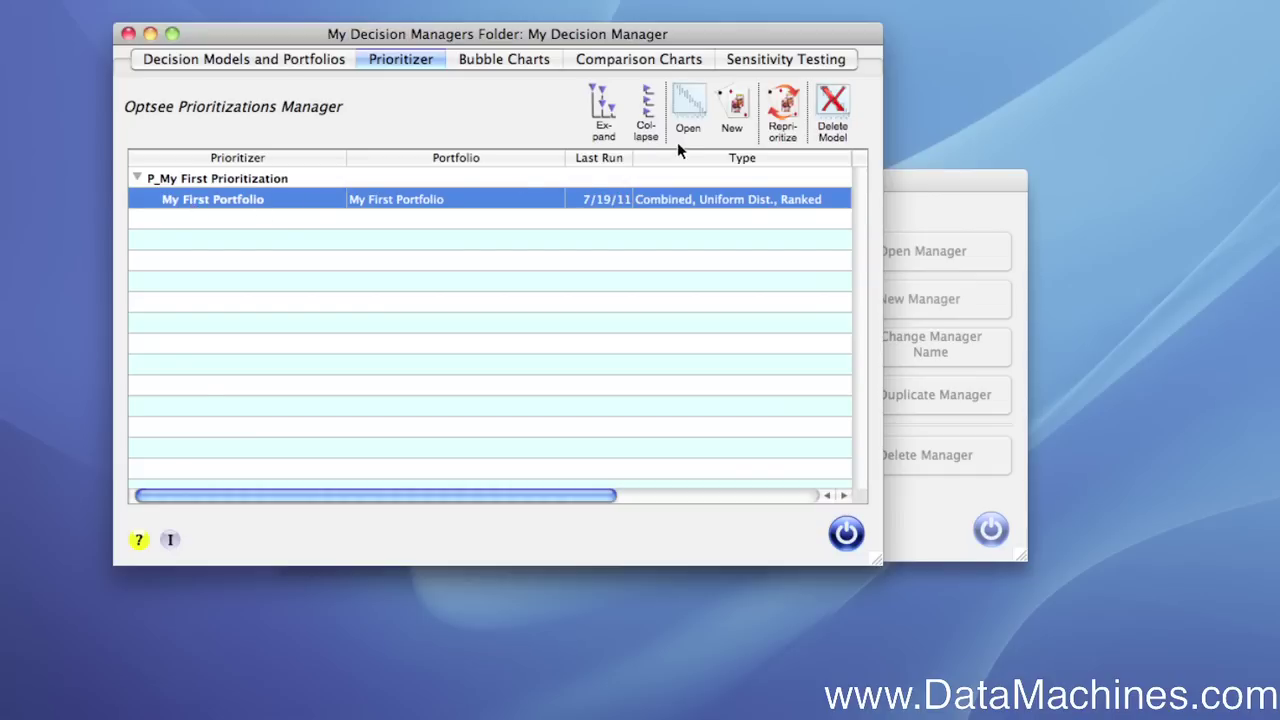
Open the Summary Results for My First Portfolio and move the window to the top of the screen.
{"action": "left_click", "coordinate": [687, 110]}
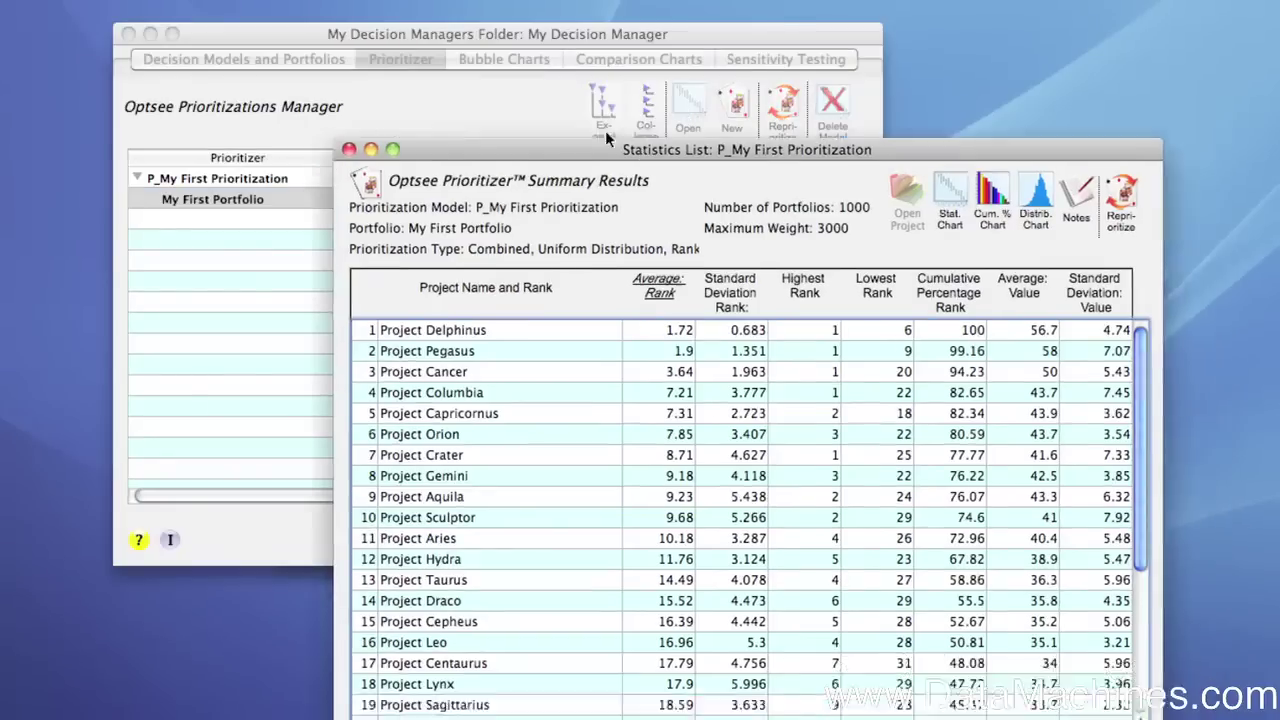
{"action": "left_click_drag", "start_coordinate": [644, 152], "coordinate": [510, 10]}
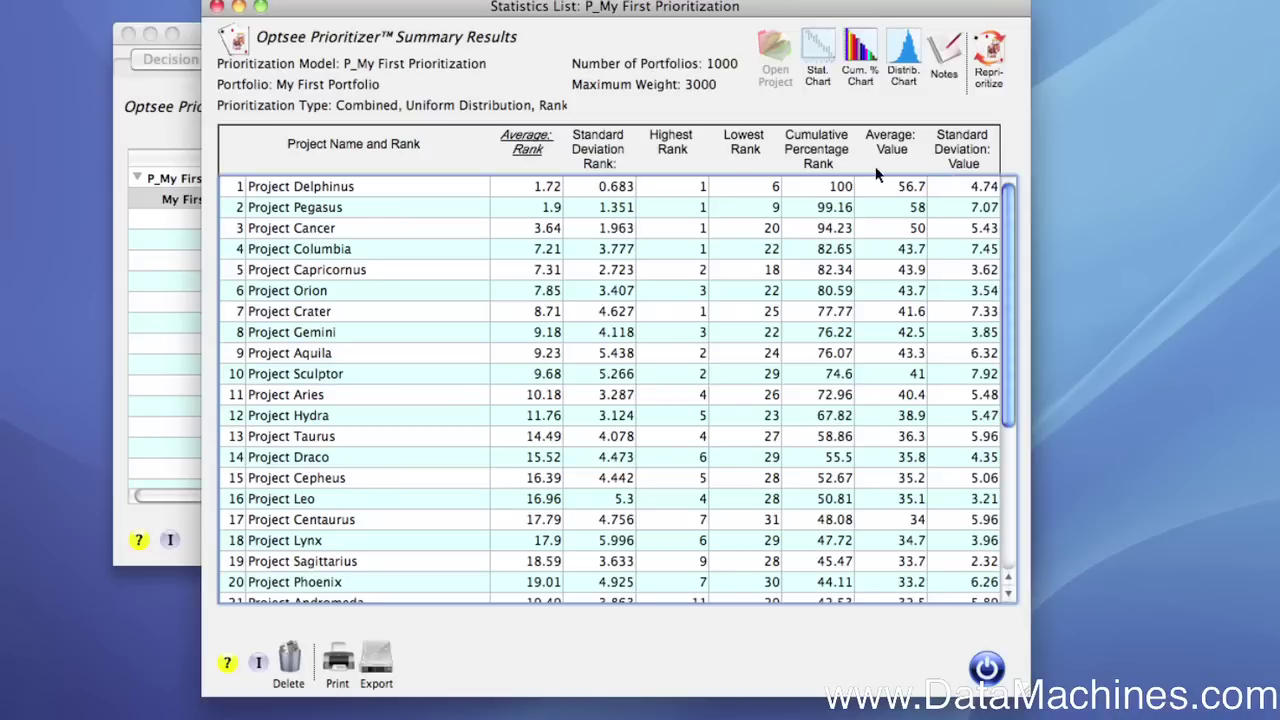
{"action": "left_click", "coordinate": [605, 152]}
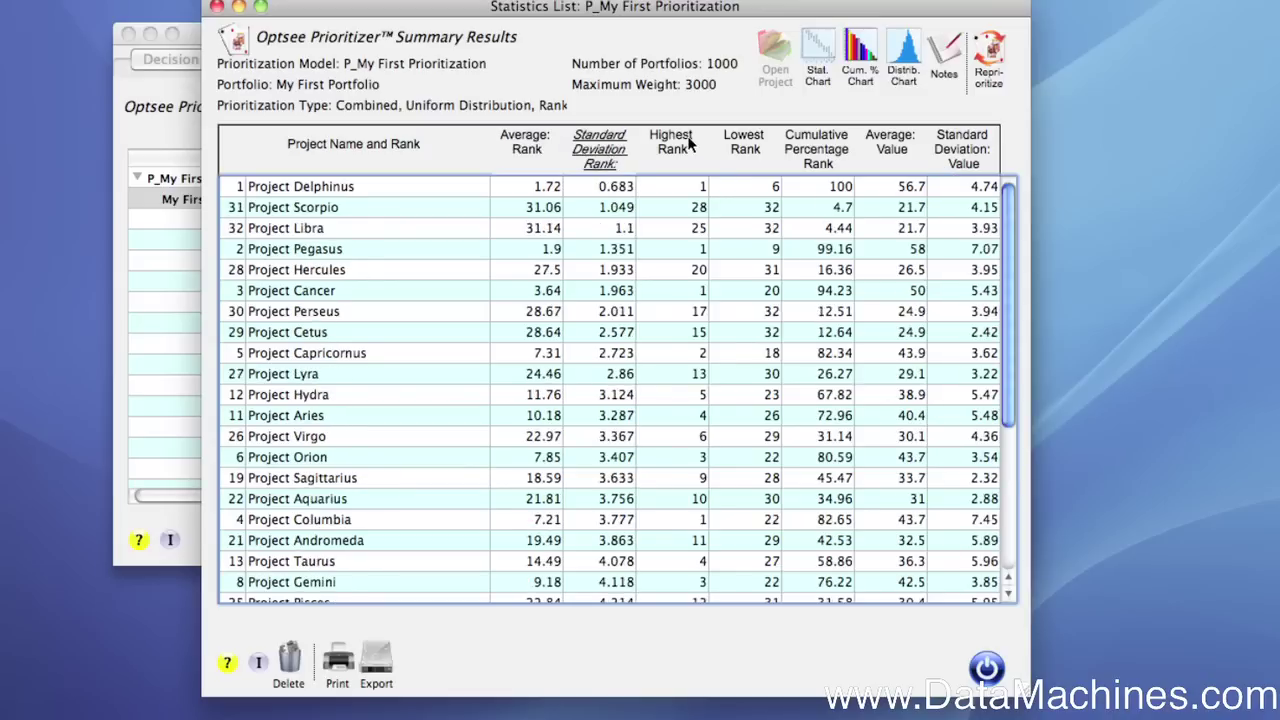
{"action": "left_click", "coordinate": [680, 147]}
{"action": "left_click", "coordinate": [742, 148]}
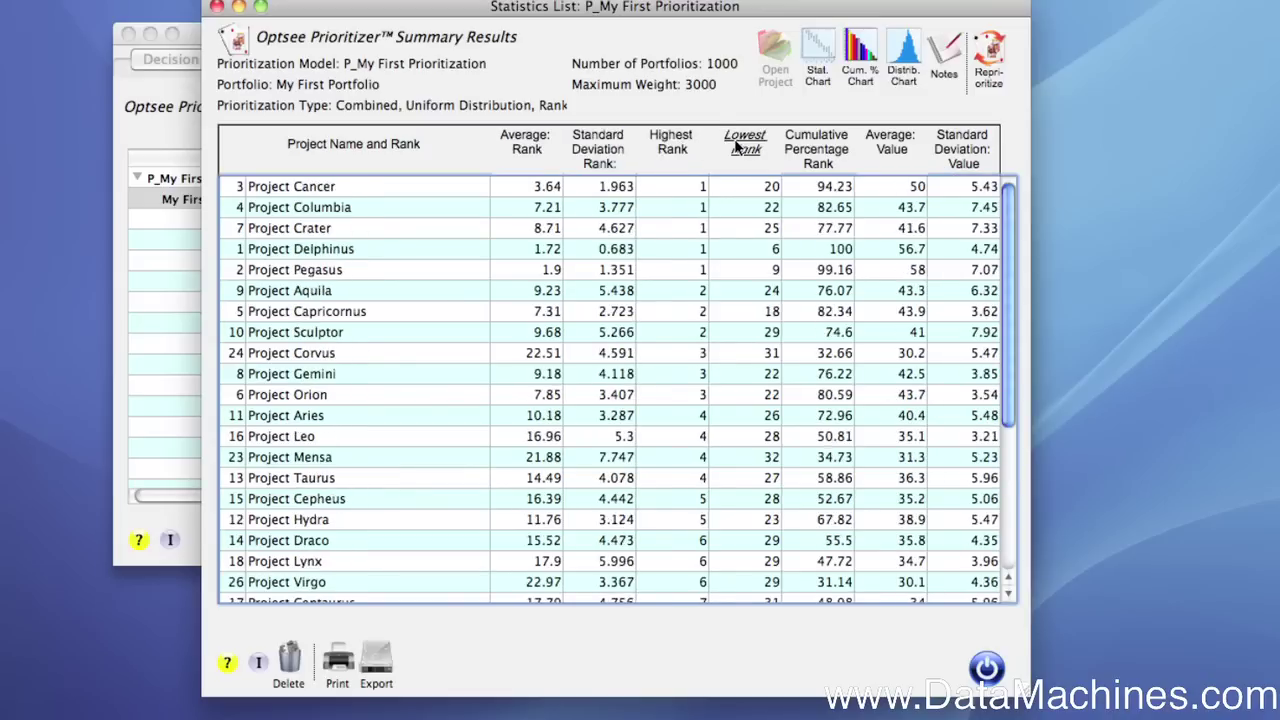
{"action": "left_click", "coordinate": [821, 152]}
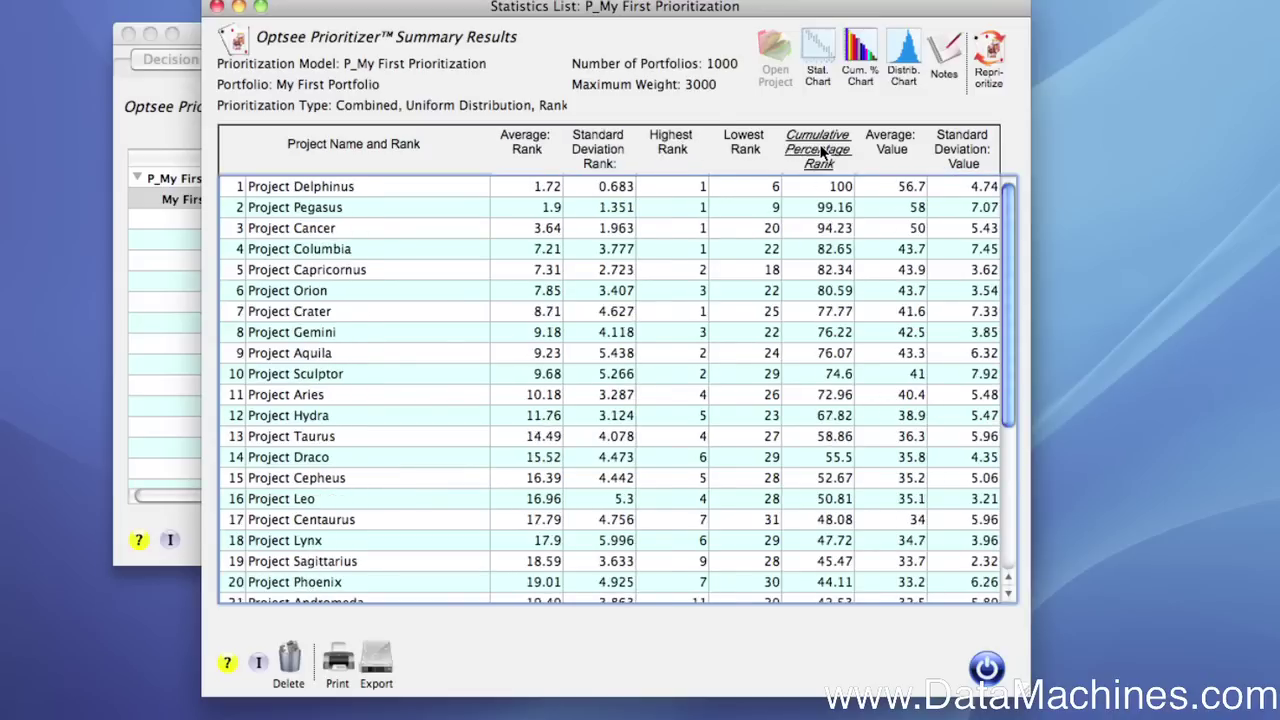
{"action": "left_click", "coordinate": [898, 150]}
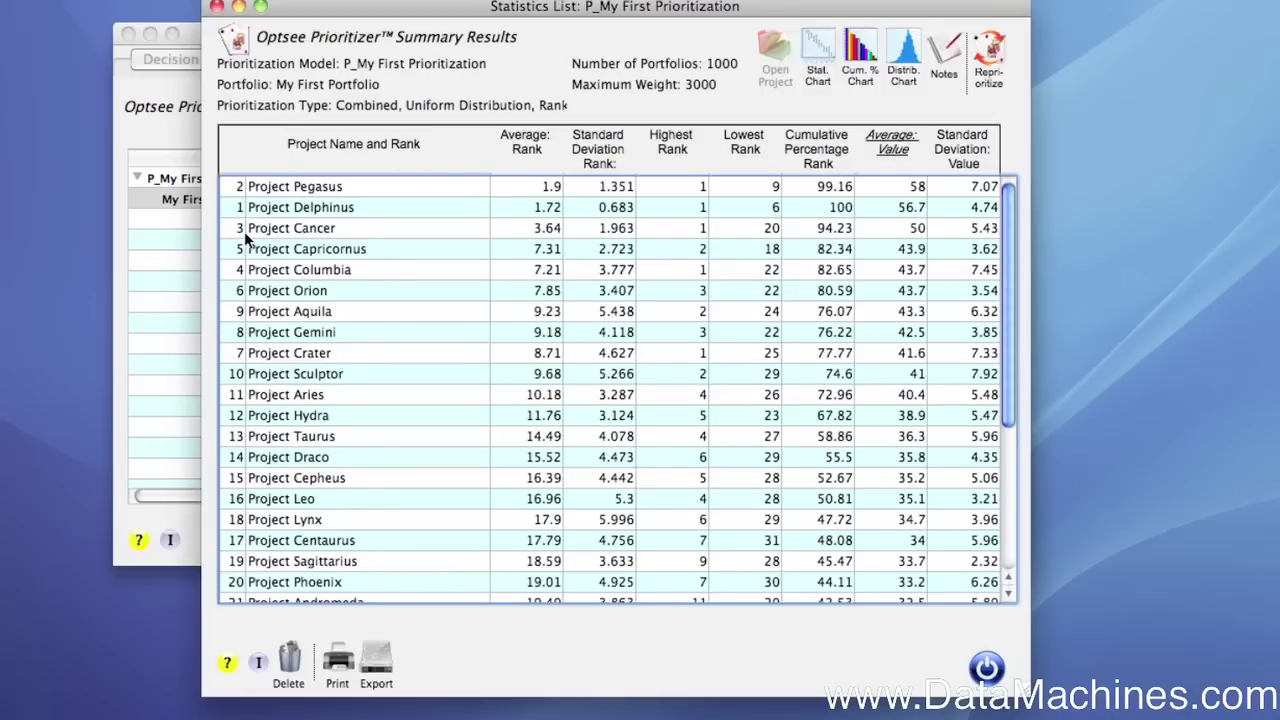
{"action": "left_click", "coordinate": [518, 150]}
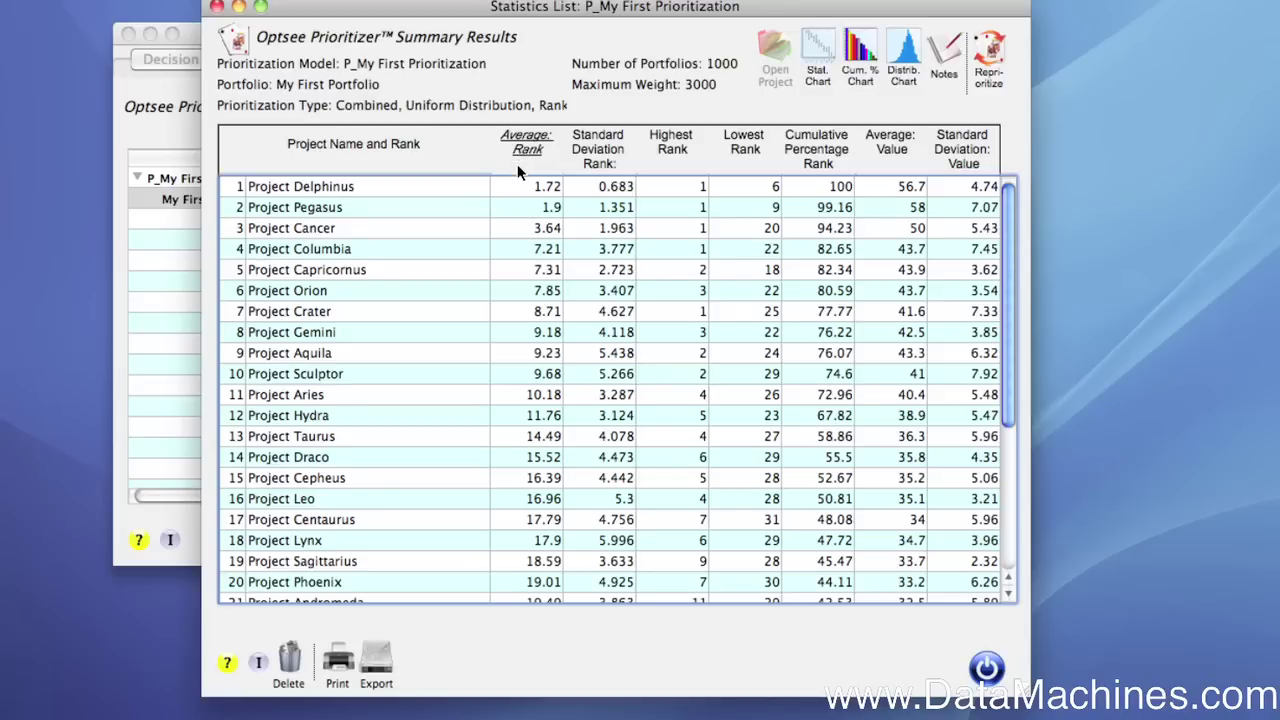
{"action": "left_click", "coordinate": [876, 147]}
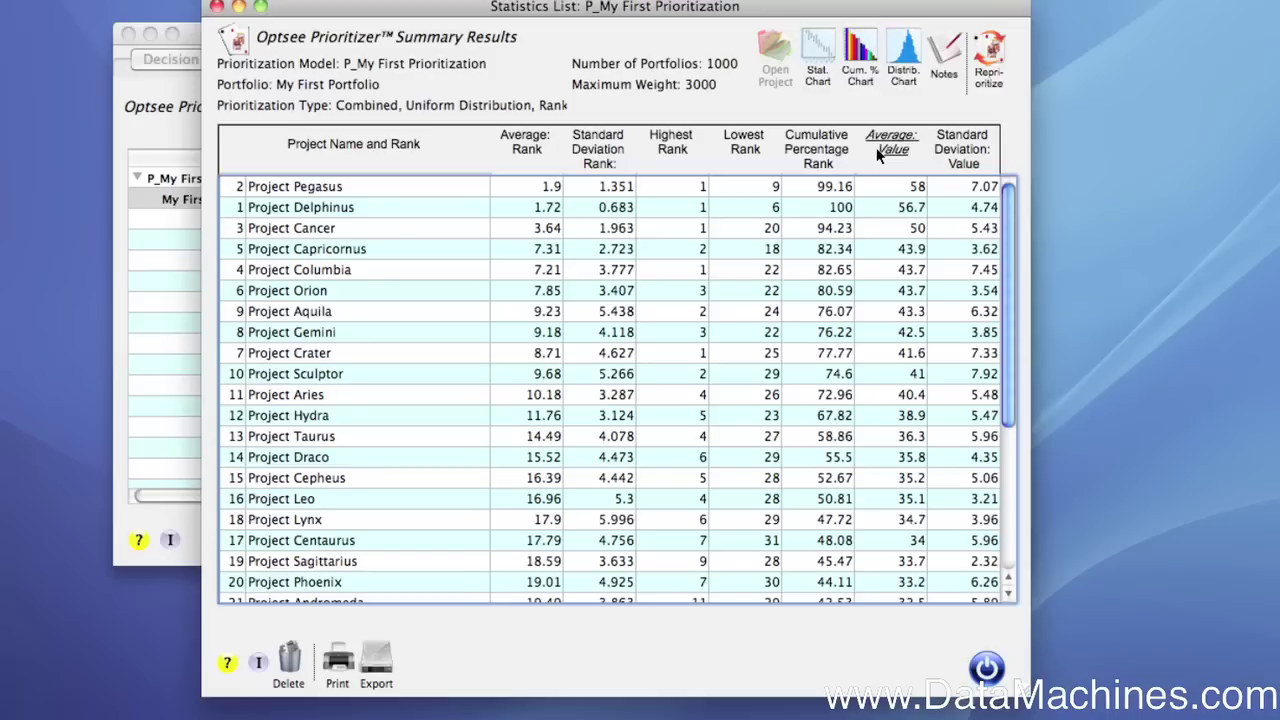
{"action": "left_click", "coordinate": [530, 152]}
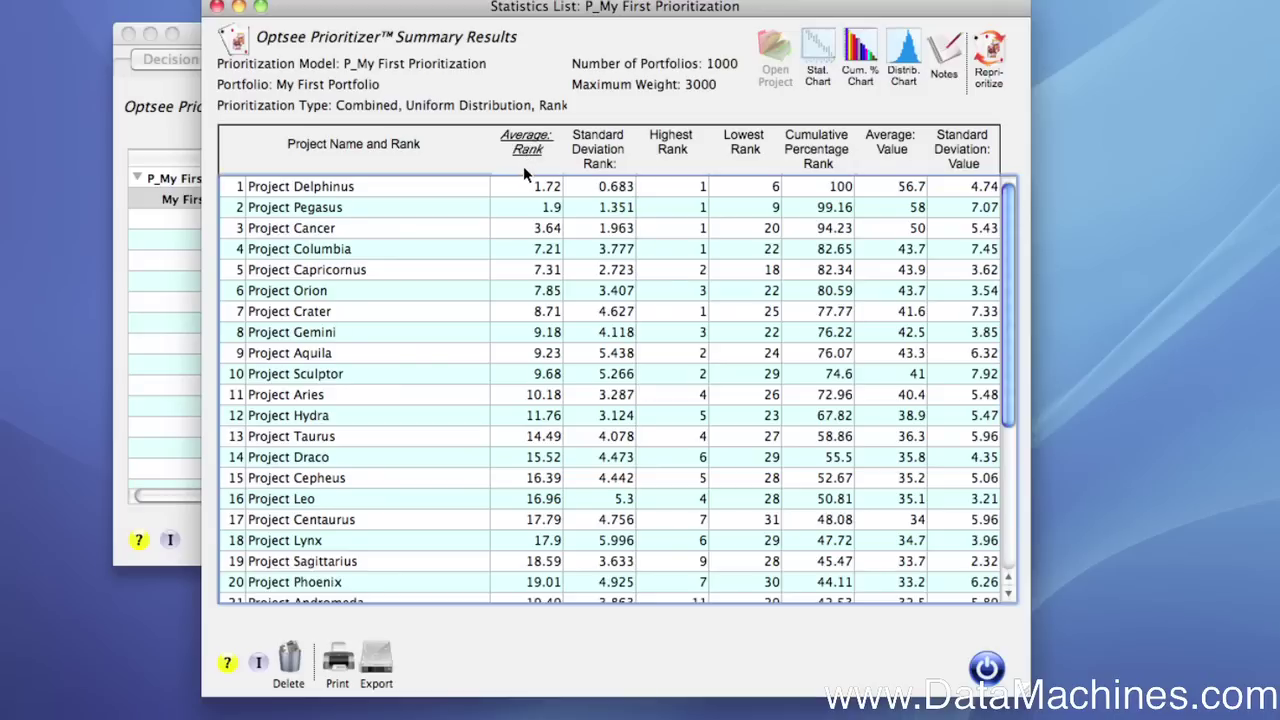
Open the average-rank chart with standard-deviation bars, raise its window, and open Project Delphinus' distribution.
{"action": "left_click", "coordinate": [820, 55]}
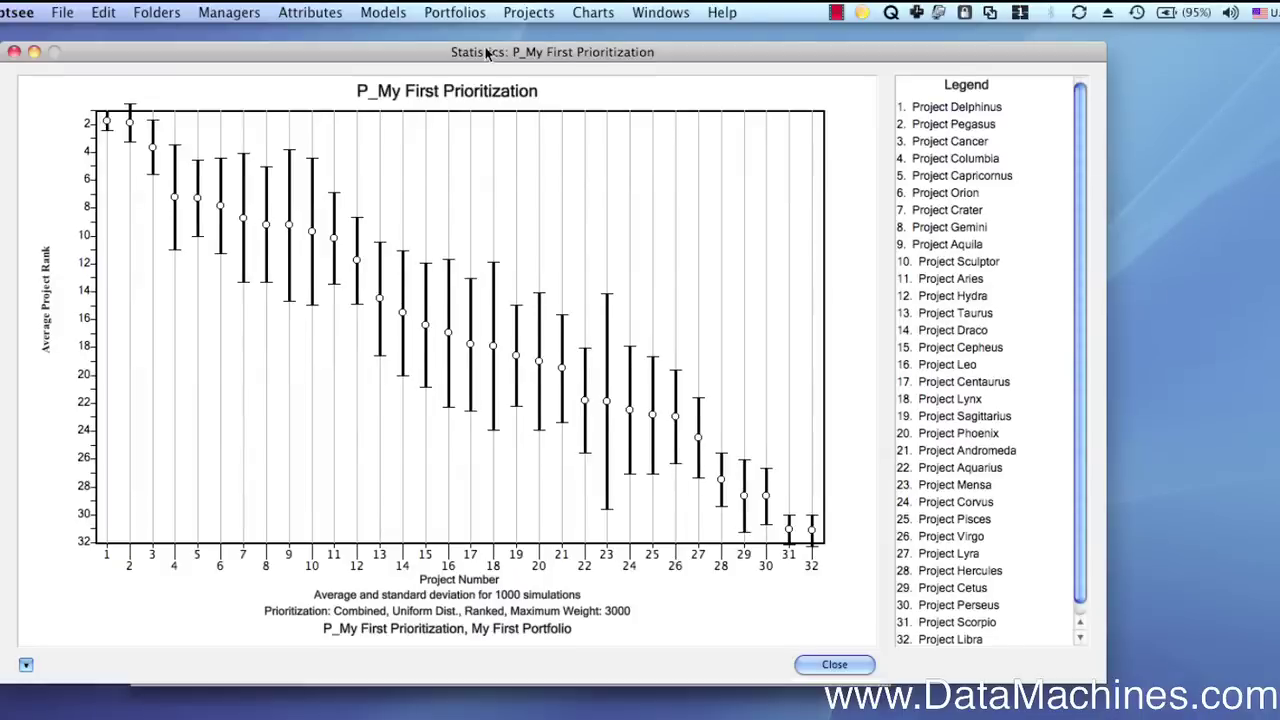
{"action": "left_click_drag", "start_coordinate": [487, 52], "coordinate": [487, 39]}
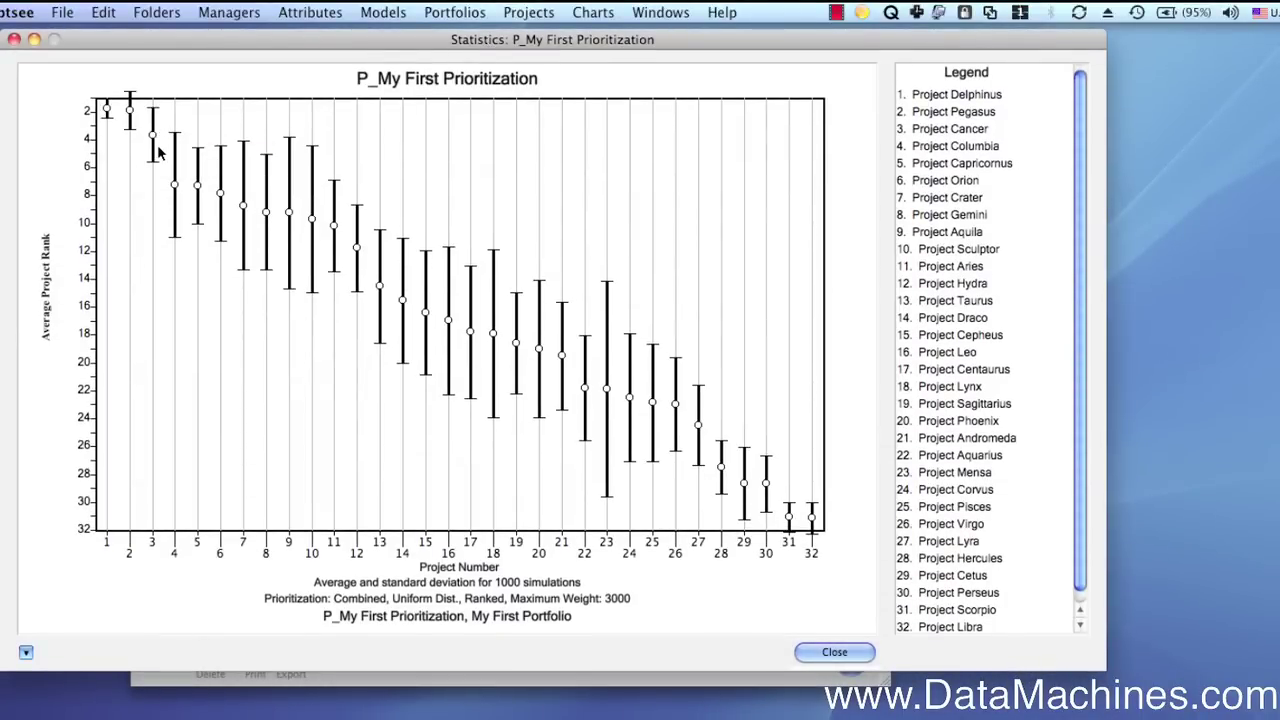
{"action": "double_click", "coordinate": [106, 111]}
Display mean and standard-deviation lines on the distribution, then step past Draco and Gemini to Project Hercules.
{"action": "left_click_drag", "start_coordinate": [713, 224], "coordinate": [323, 70]}
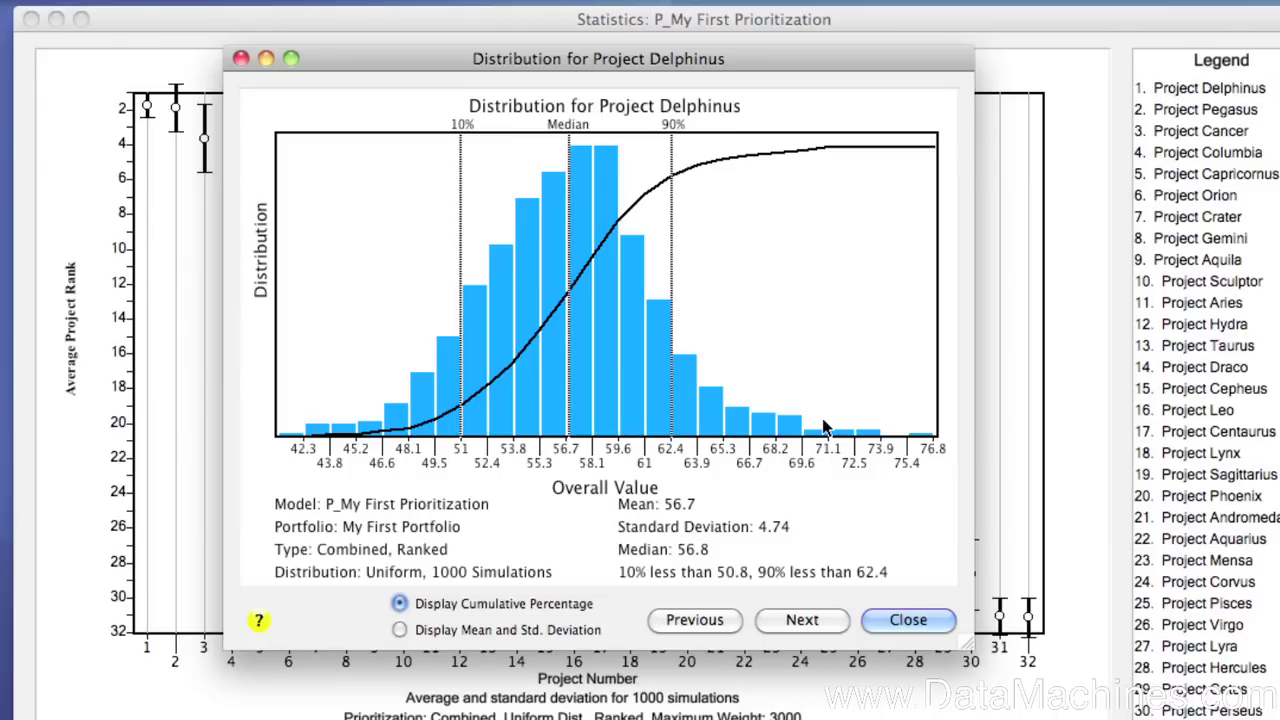
{"action": "left_click", "coordinate": [573, 634]}
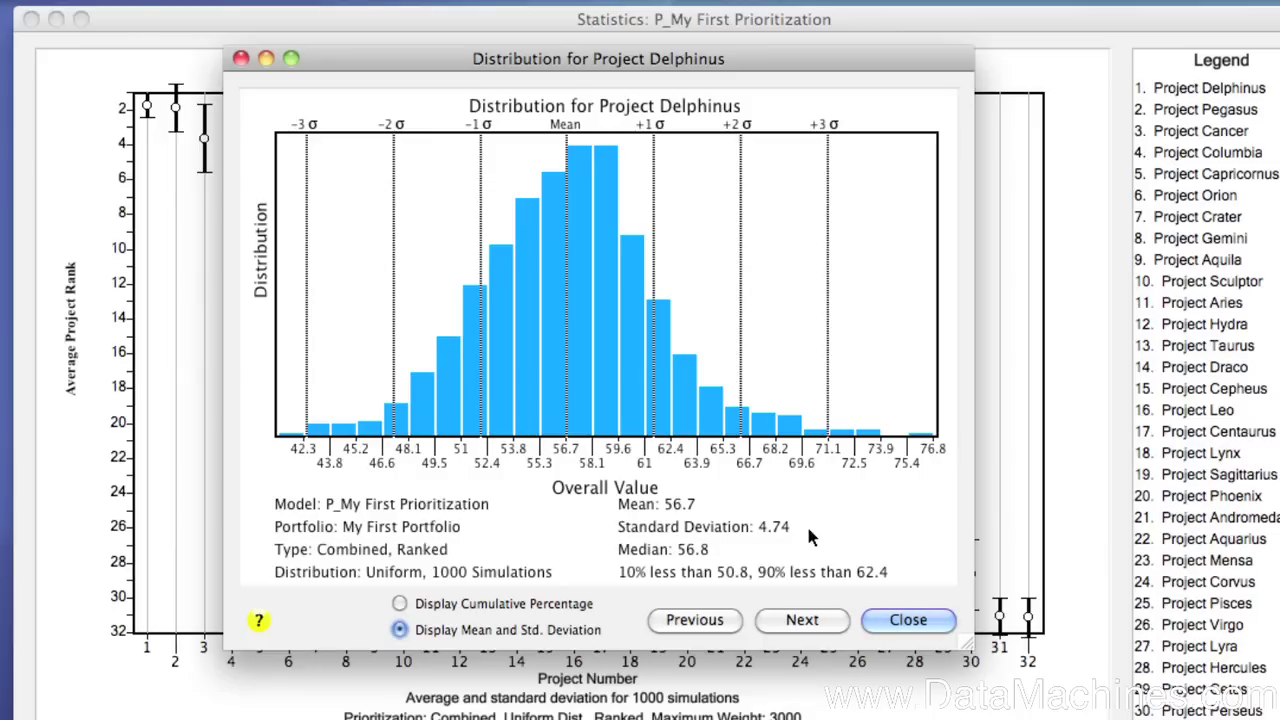
{"action": "left_click", "coordinate": [796, 622]}
{"action": "left_click", "coordinate": [798, 621]}
{"action": "left_click", "coordinate": [798, 621]}
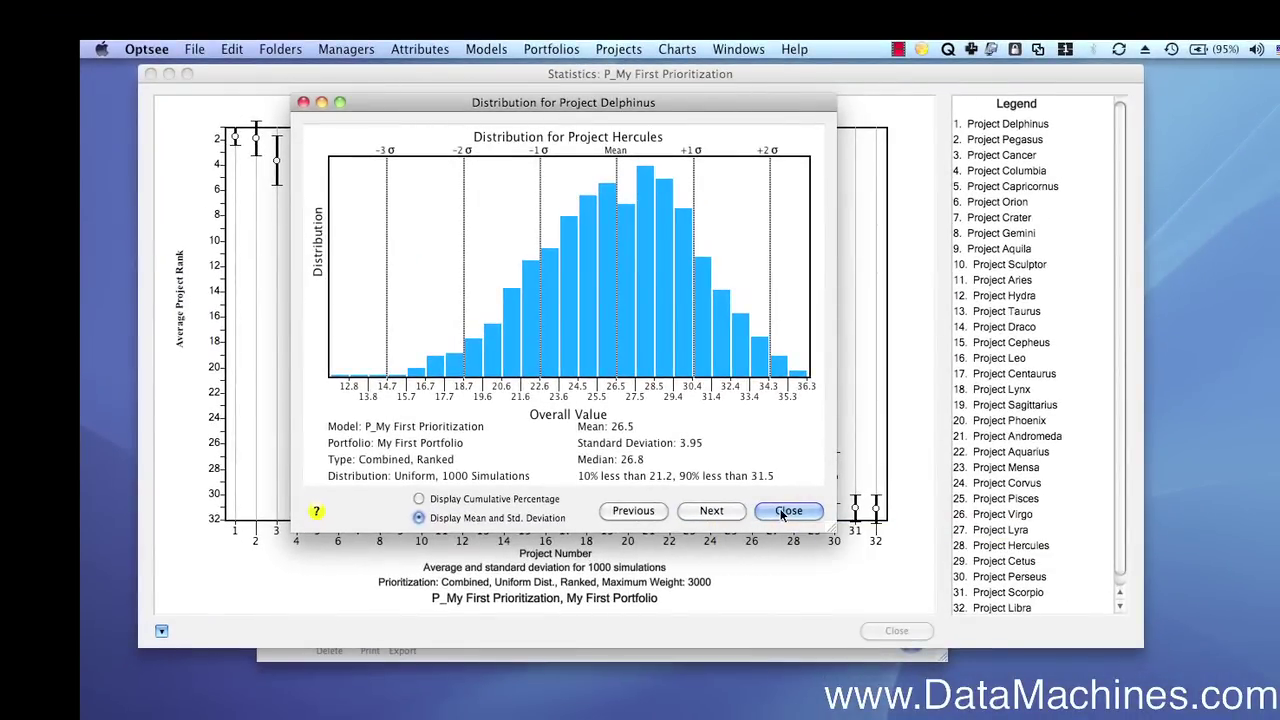
Close the distribution window and reveal the chart's display options: 2 sigmas, Mean Rank & Standard Deviation.
{"action": "left_click", "coordinate": [785, 512]}
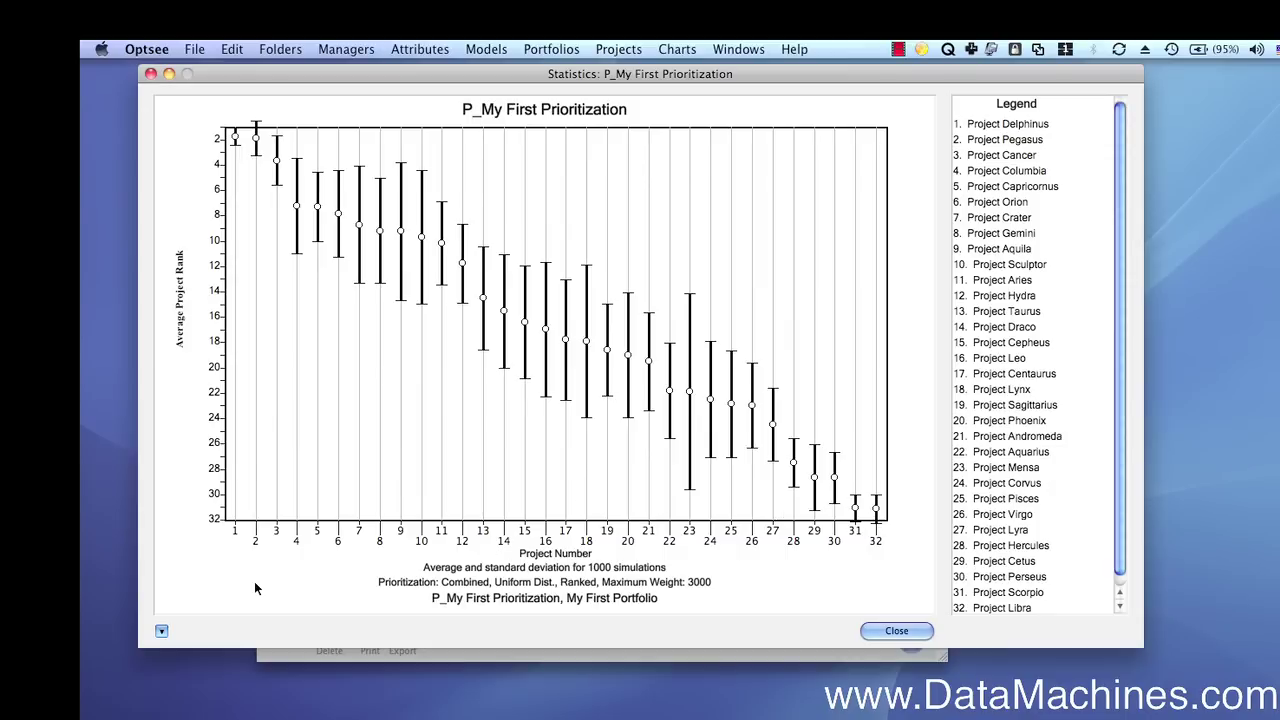
{"action": "left_click", "coordinate": [159, 632]}
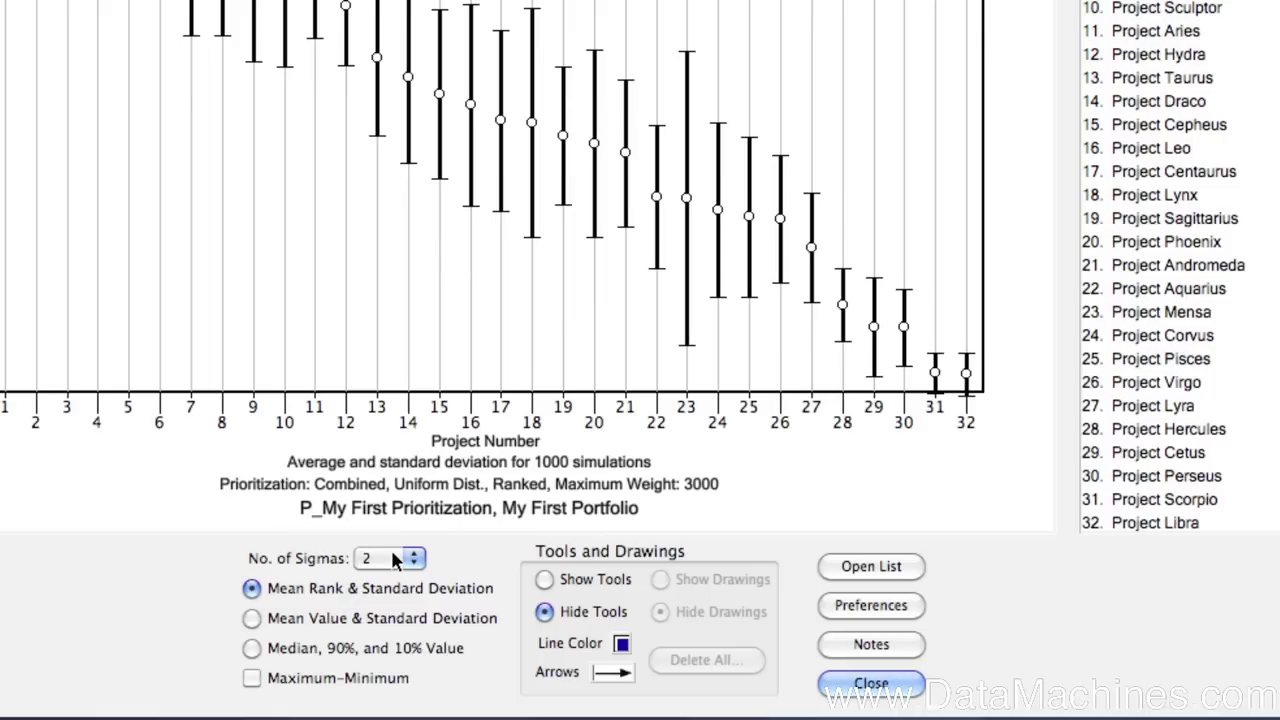
Try the mean-with-standard-deviation and median 90%/10% plots, toggling the maximum–minimum high-low bars.
{"action": "left_click", "coordinate": [365, 610]}
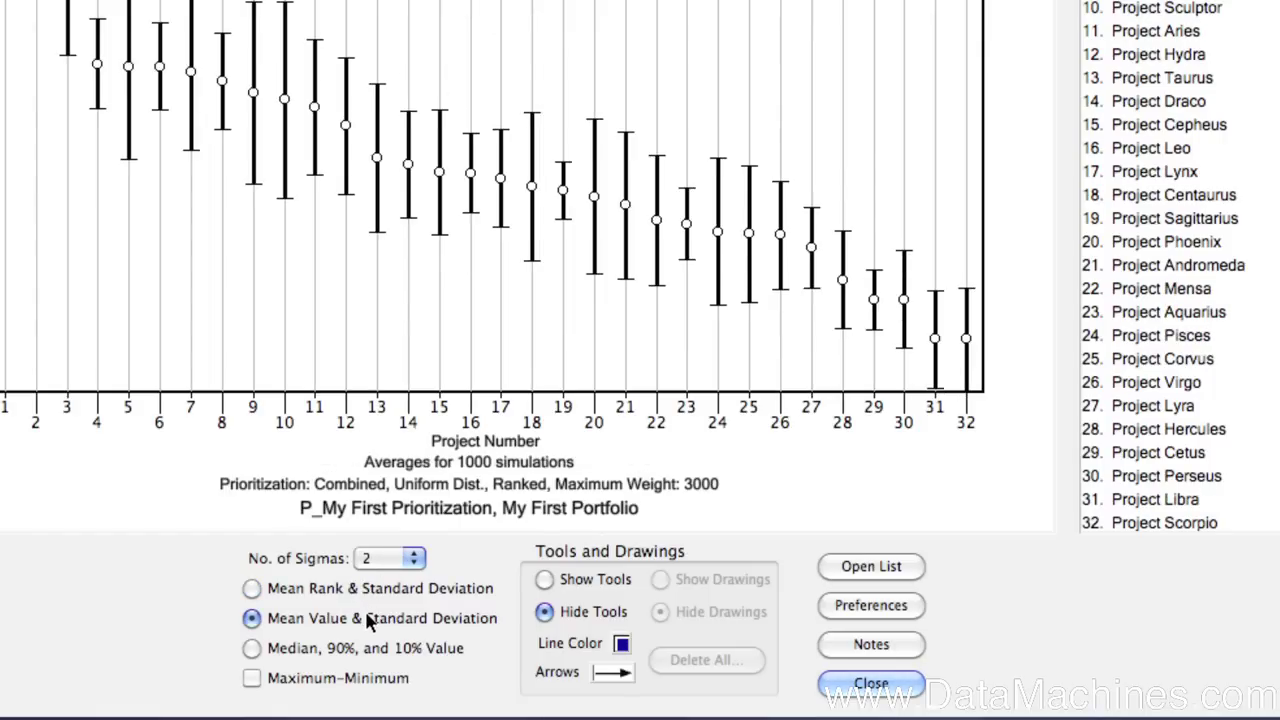
{"action": "left_click", "coordinate": [368, 649]}
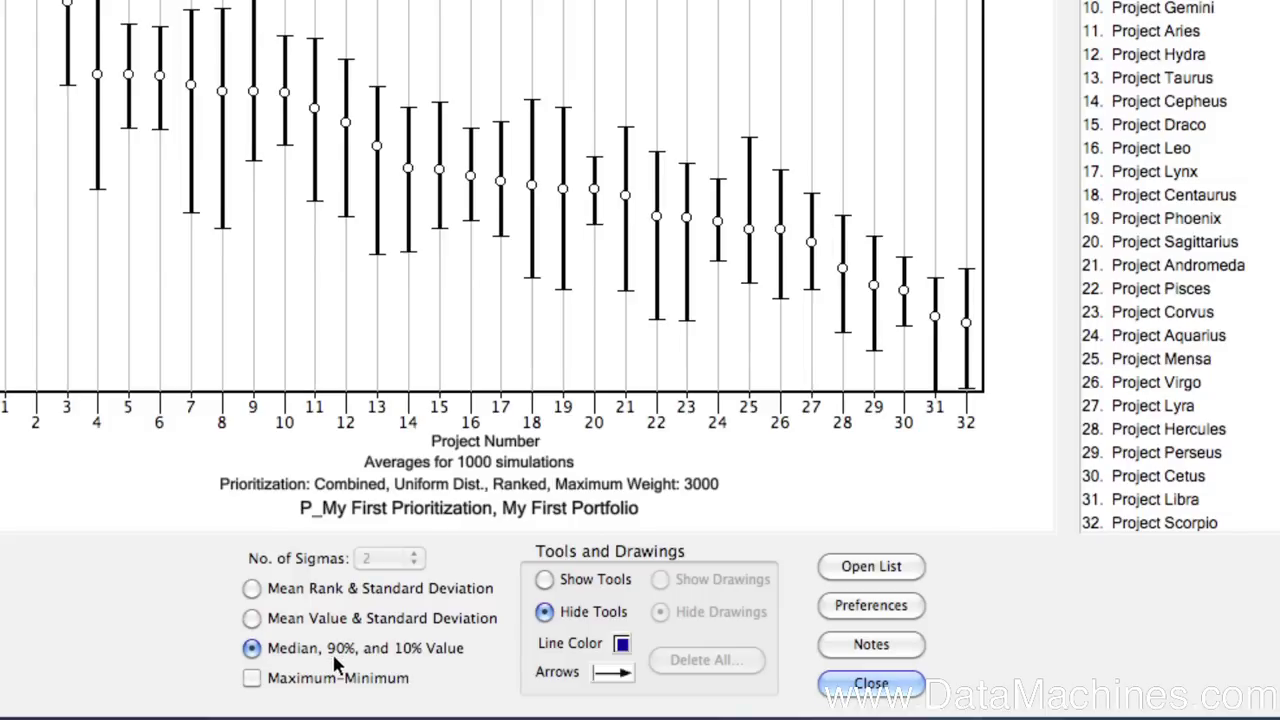
{"action": "left_click", "coordinate": [251, 679]}
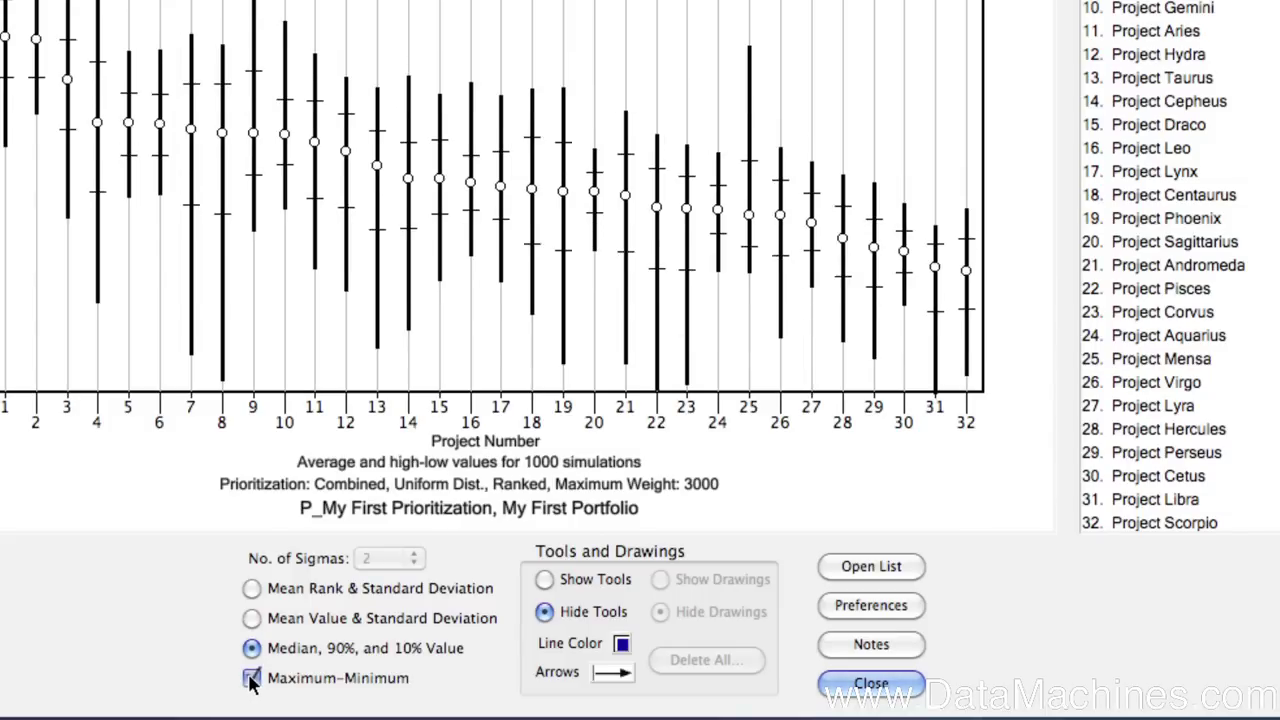
{"action": "left_click", "coordinate": [251, 679]}
{"action": "left_click", "coordinate": [251, 679]}
{"action": "left_click", "coordinate": [251, 679]}
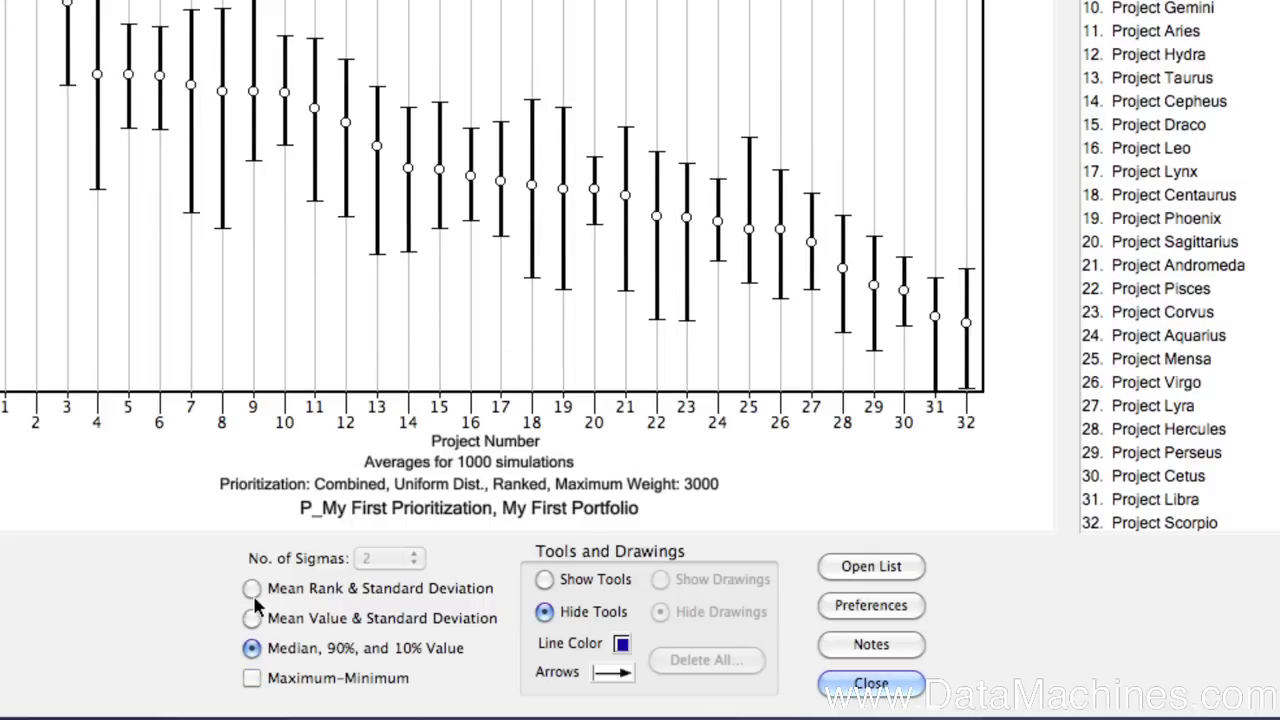
Return to mean rank with standard deviation, show the high-low bars, and close the chart.
{"action": "left_click", "coordinate": [251, 589]}
{"action": "left_click", "coordinate": [251, 678]}
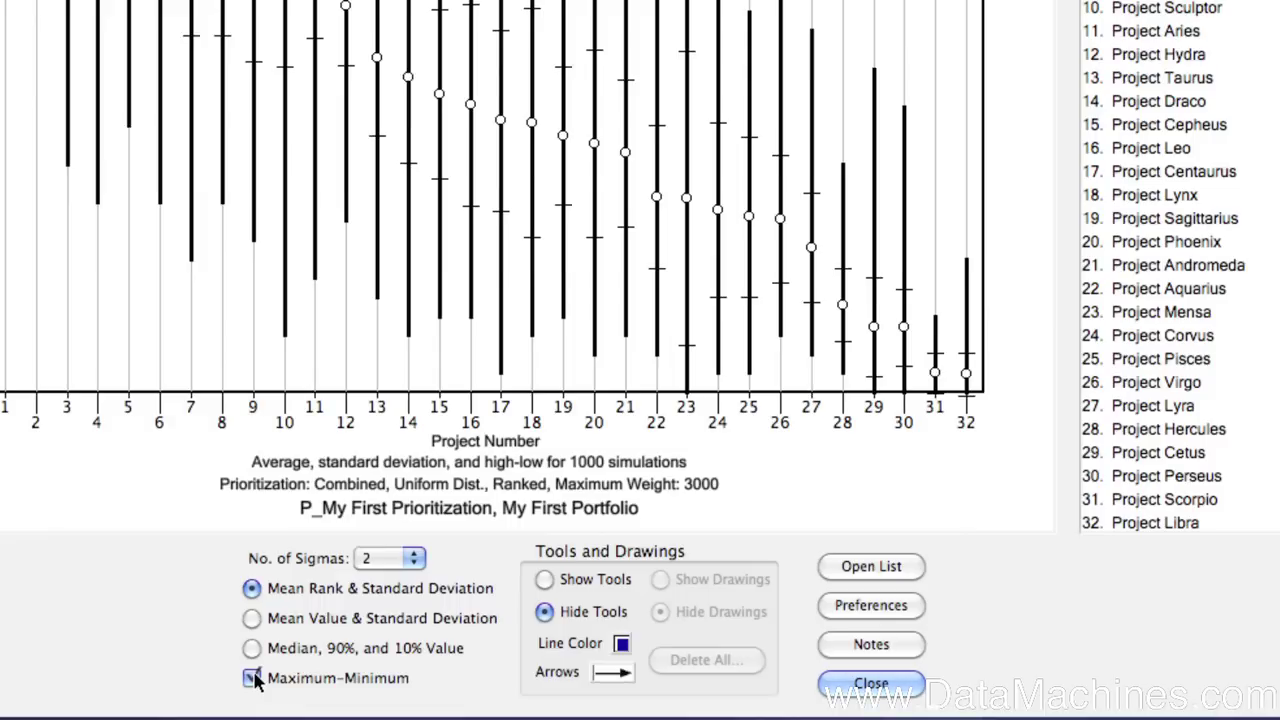
{"action": "left_click", "coordinate": [251, 678]}
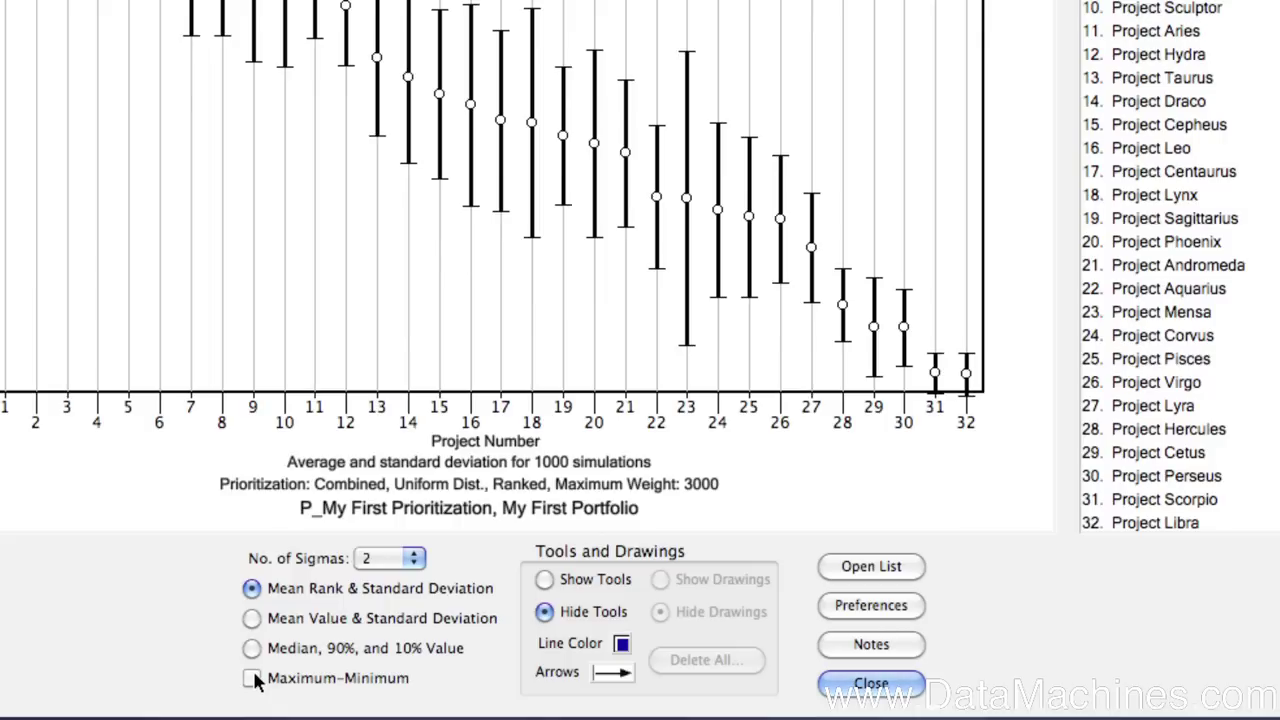
{"action": "left_click", "coordinate": [252, 679]}
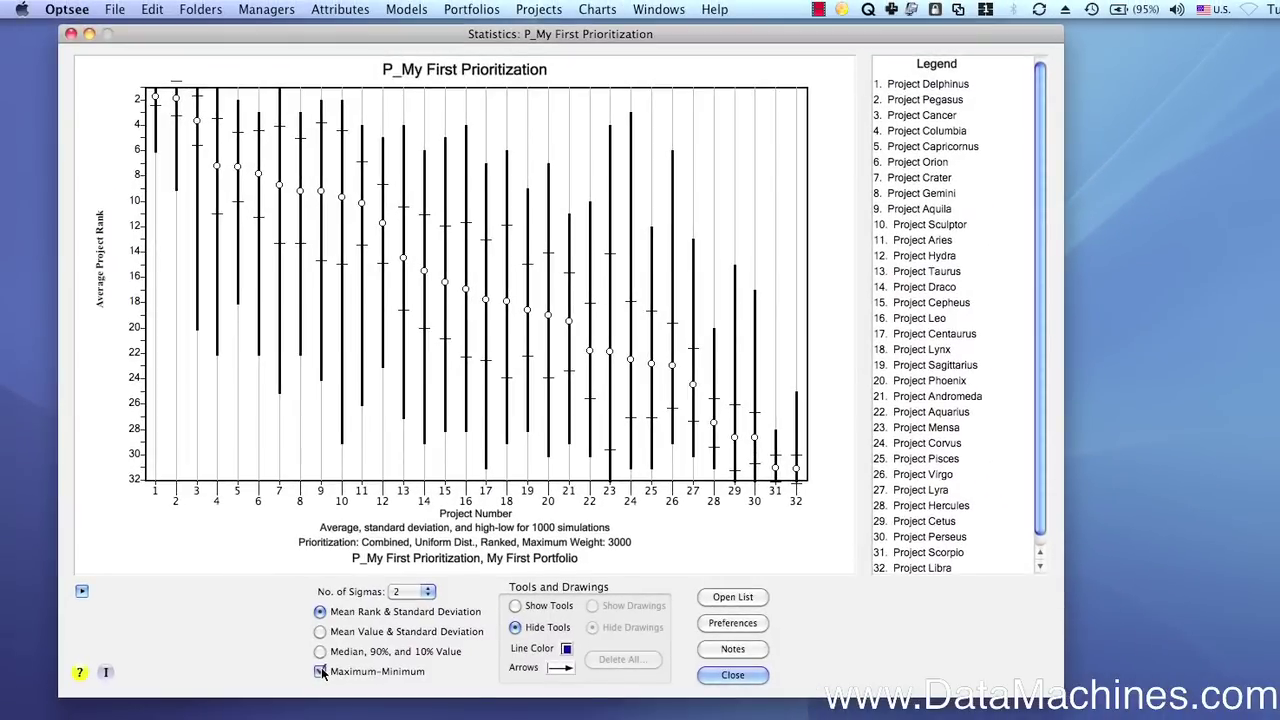
{"action": "left_click", "coordinate": [745, 679]}
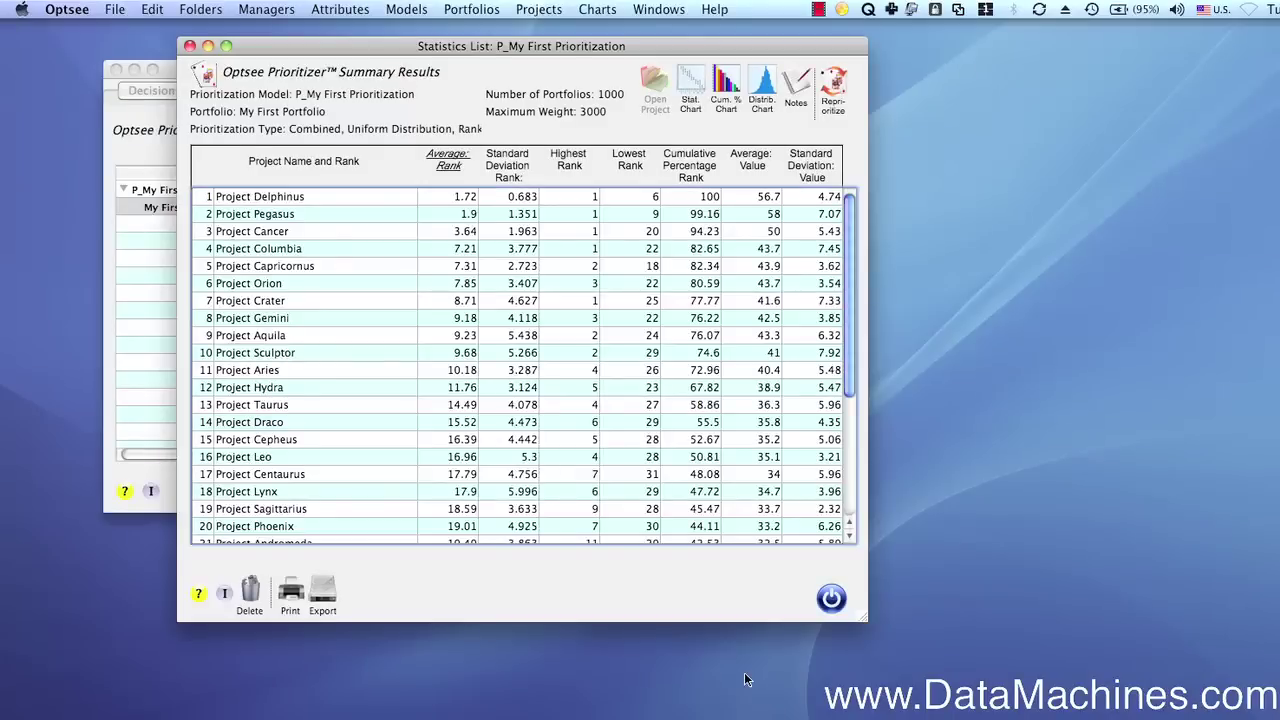
Open the Cumulative Percentage chart, move it into view, and switch it to a line chart across ranks 1–32.
{"action": "left_click", "coordinate": [731, 88]}
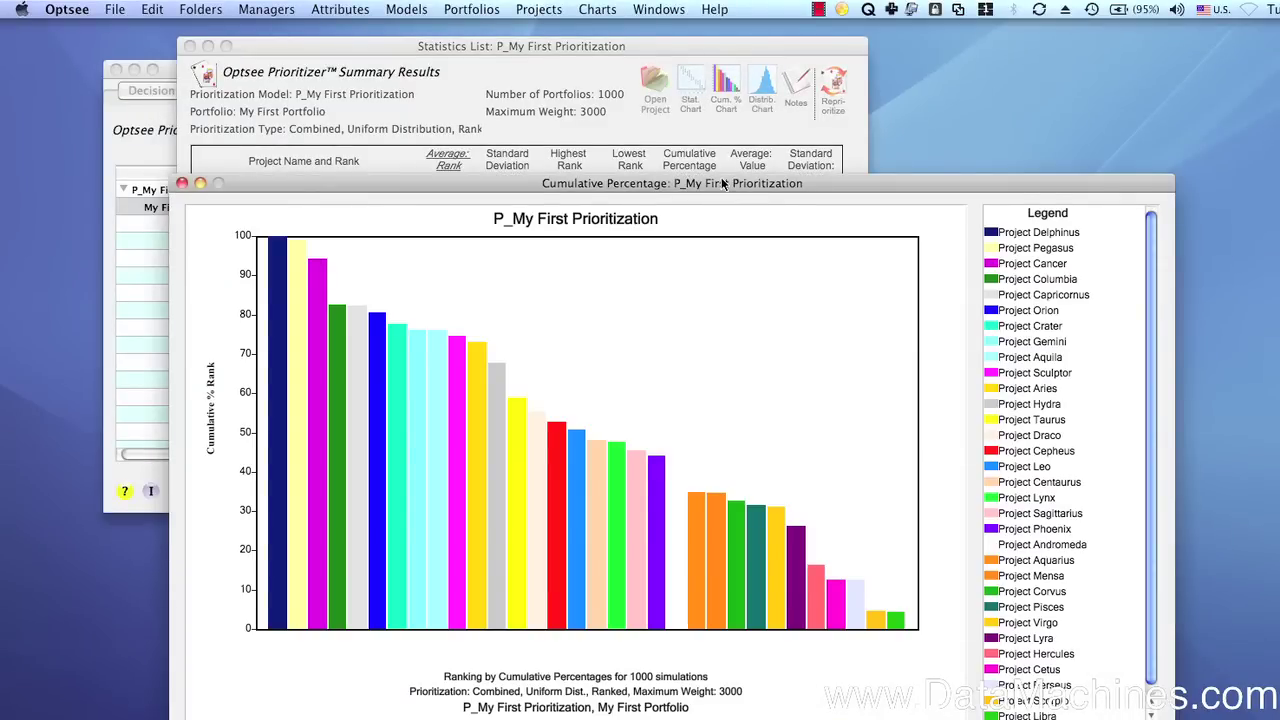
{"action": "left_click_drag", "start_coordinate": [723, 183], "coordinate": [604, 38]}
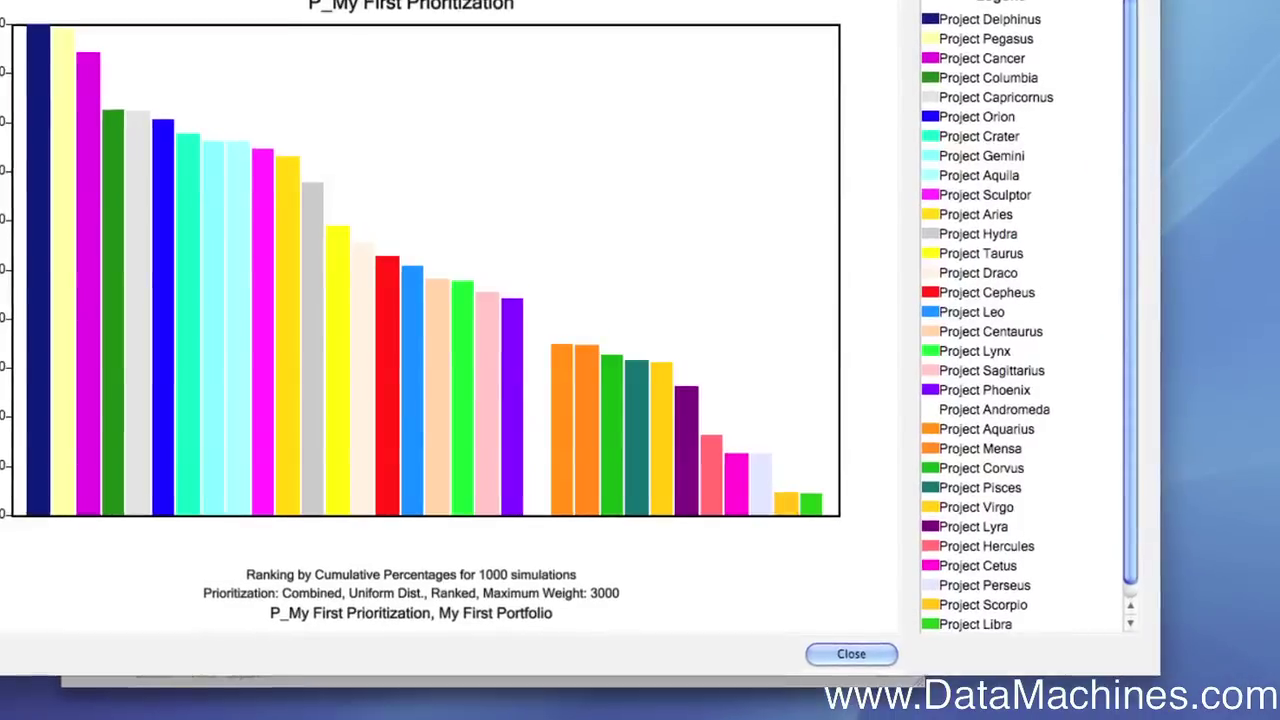
{"action": "left_click", "coordinate": [73, 595]}
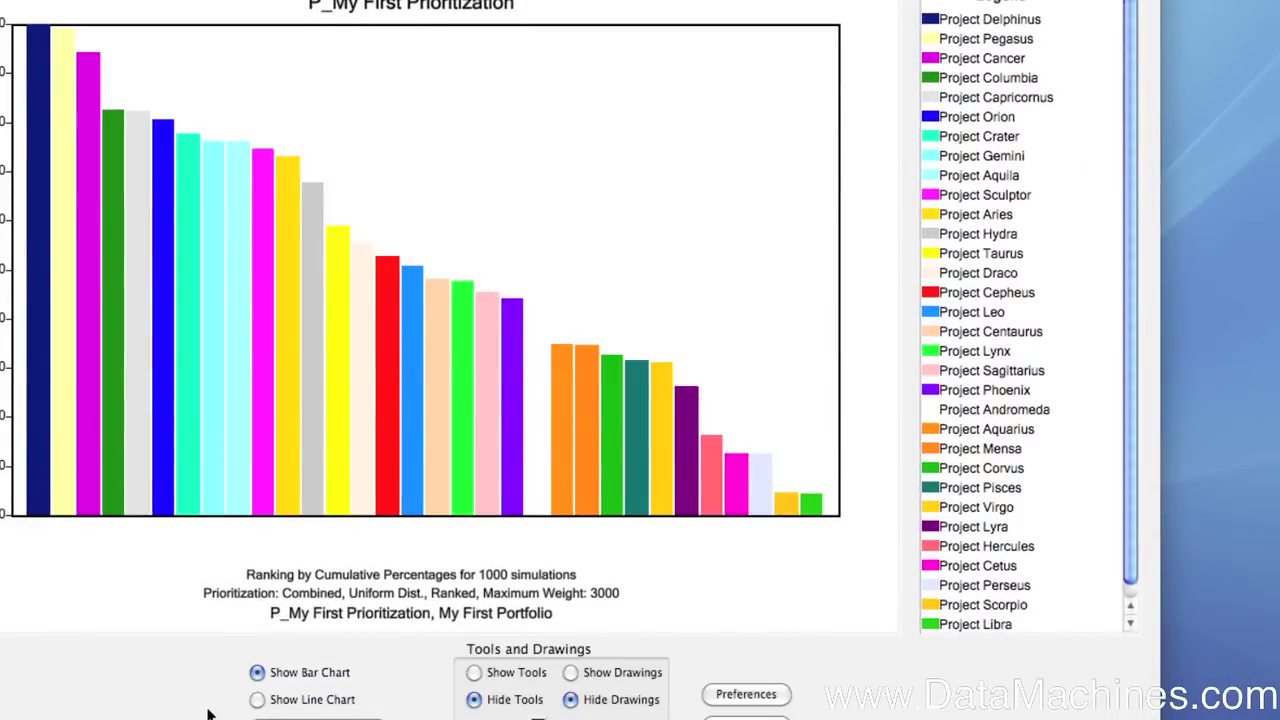
{"action": "left_click", "coordinate": [256, 700]}
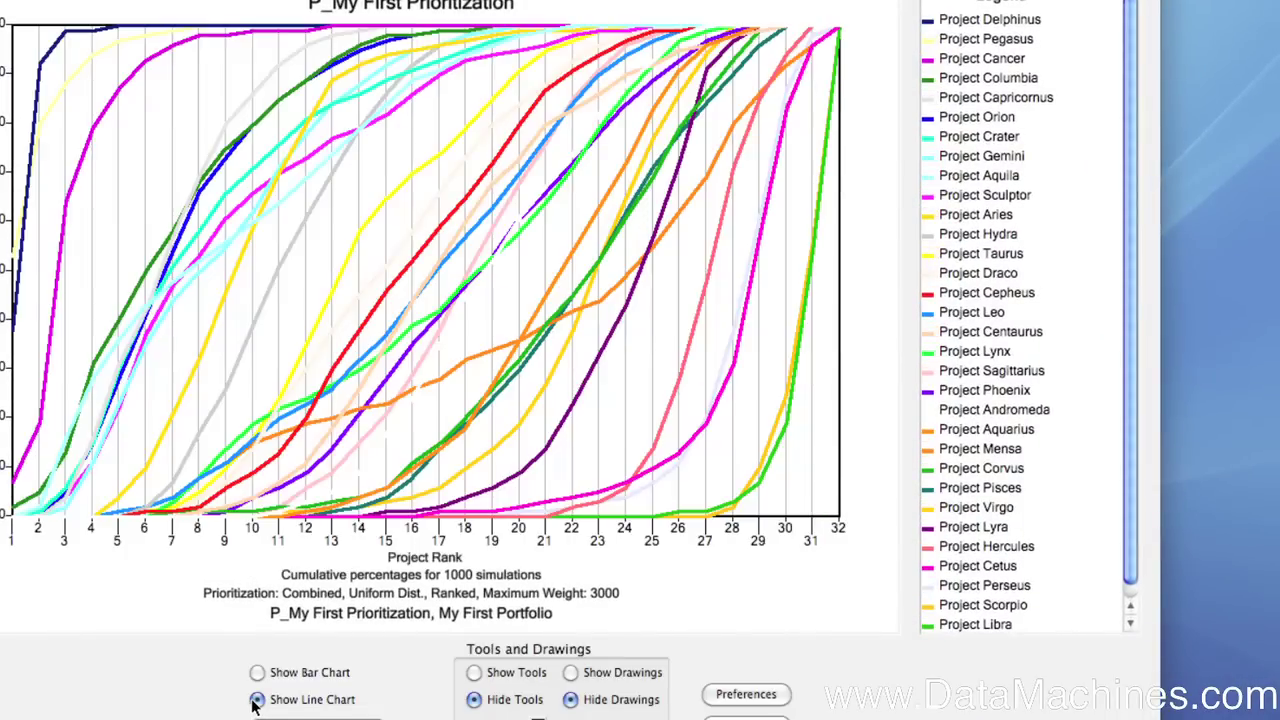
Show the drawings annotating Project Delphinus: #1 in 37%, #2 93%, #3 98%, #6 100% of simulations.
{"action": "left_click", "coordinate": [571, 673]}
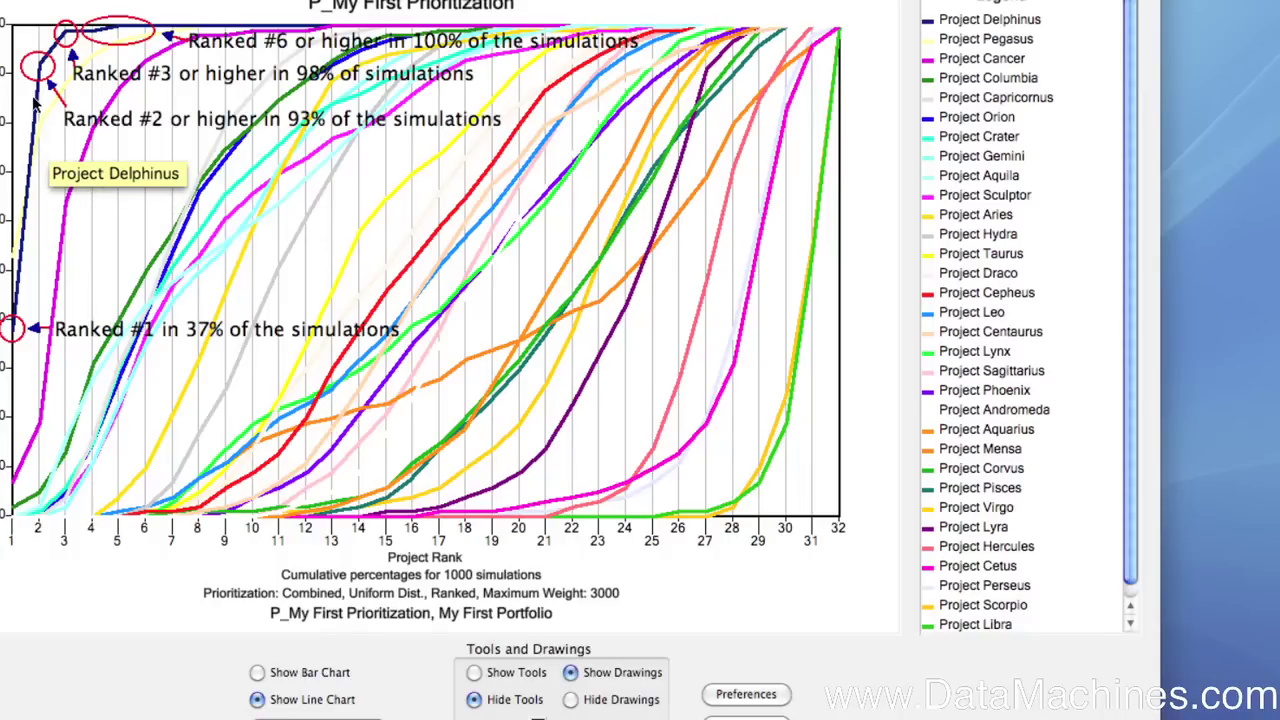
{"action": "mouse_move", "coordinate": [105, 352]}
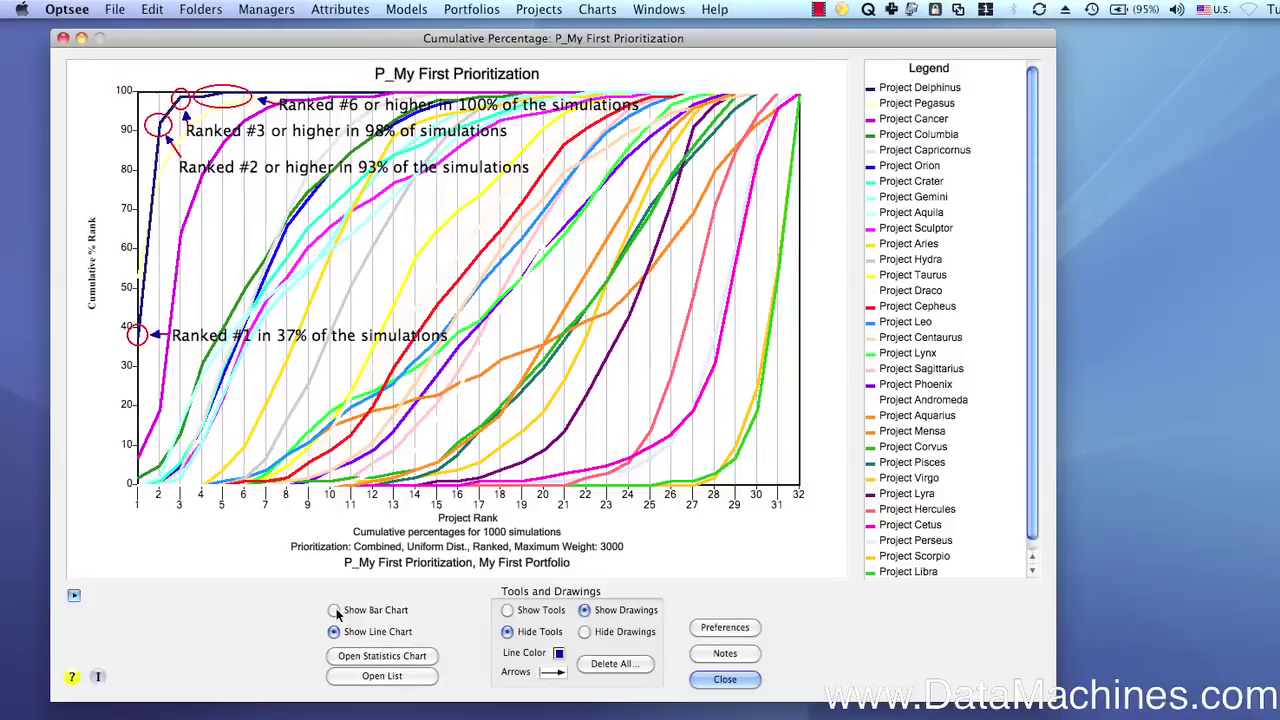
Switch the cumulative chart between bar and line views, ending on bars, then close it.
{"action": "left_click", "coordinate": [335, 610]}
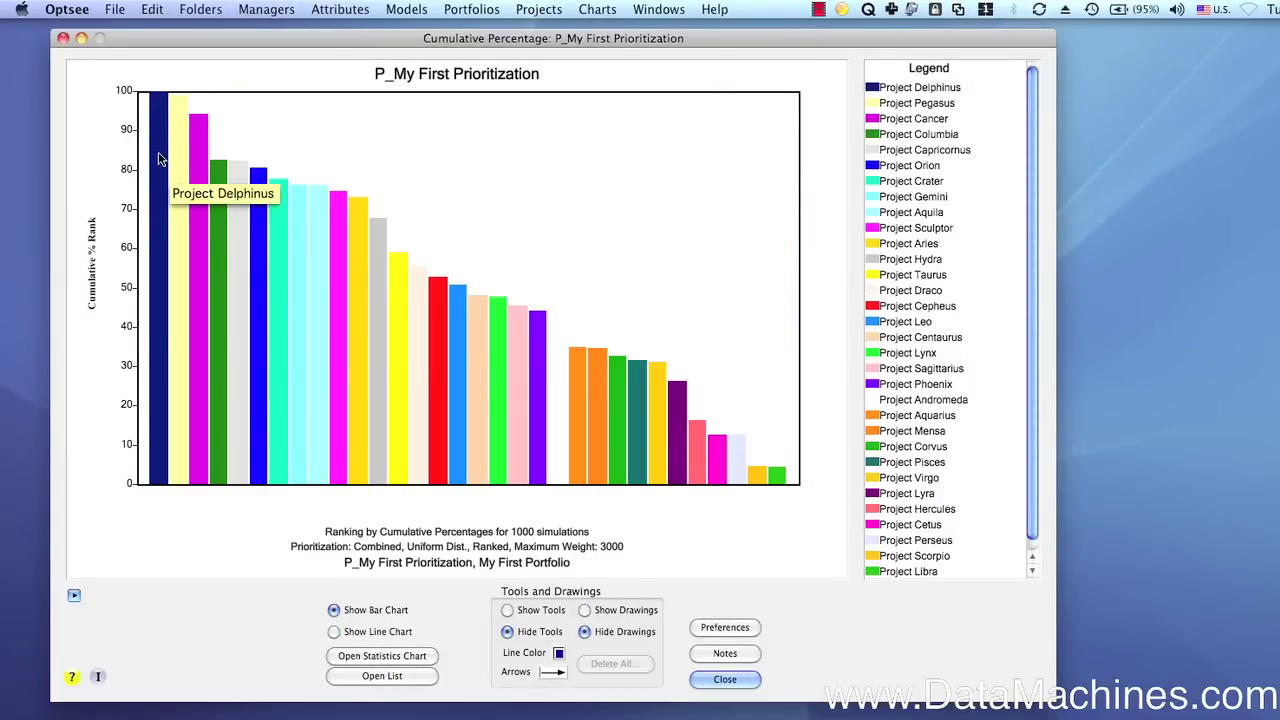
{"action": "left_click", "coordinate": [370, 632]}
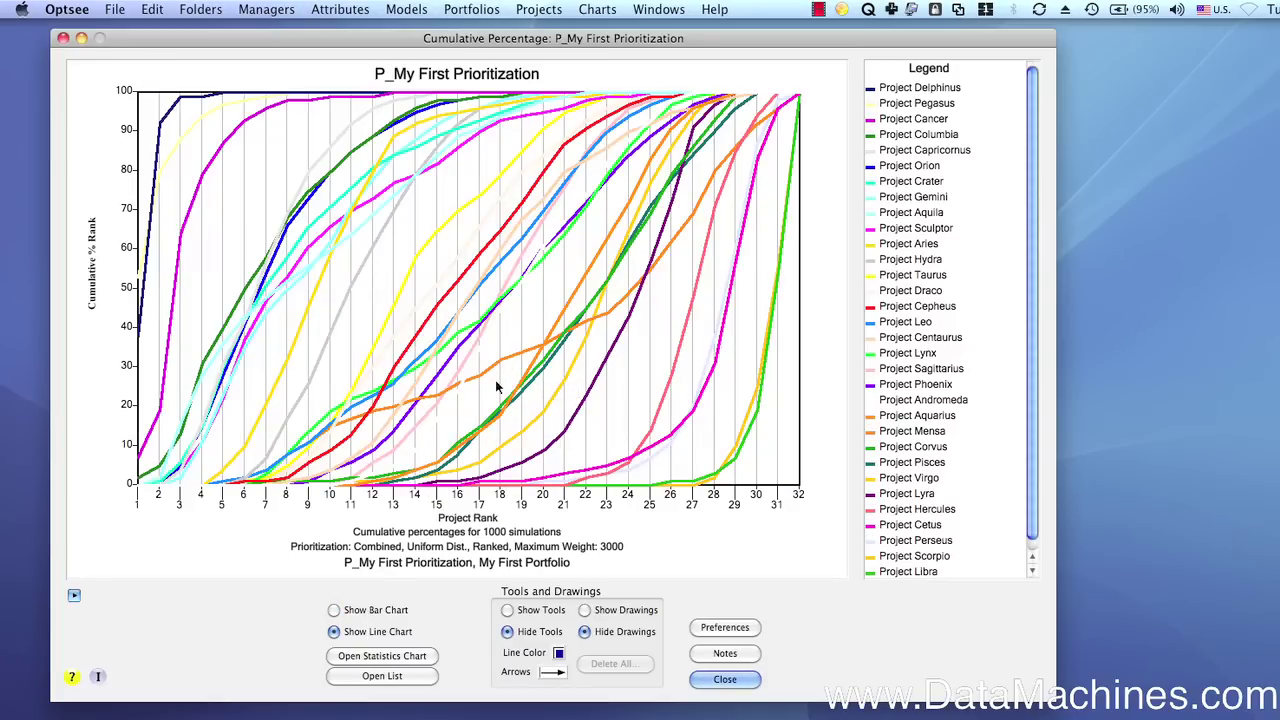
{"action": "left_click", "coordinate": [400, 610]}
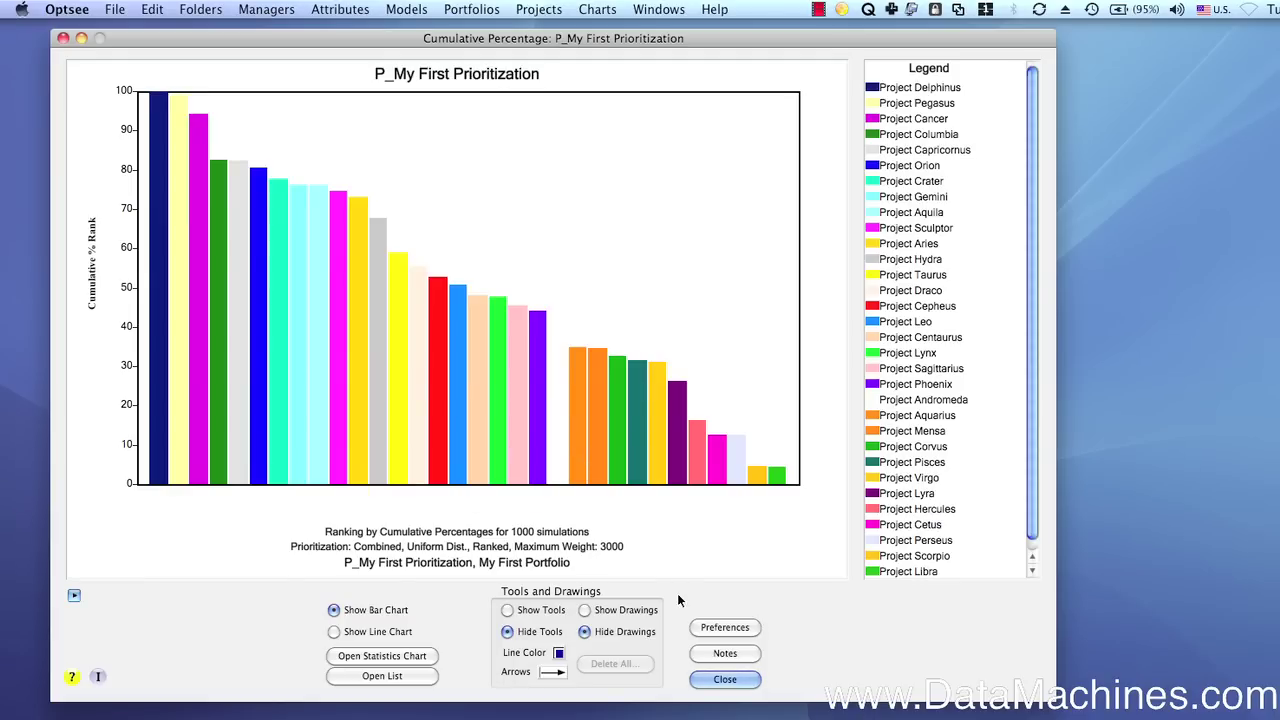
{"action": "left_click", "coordinate": [722, 680]}
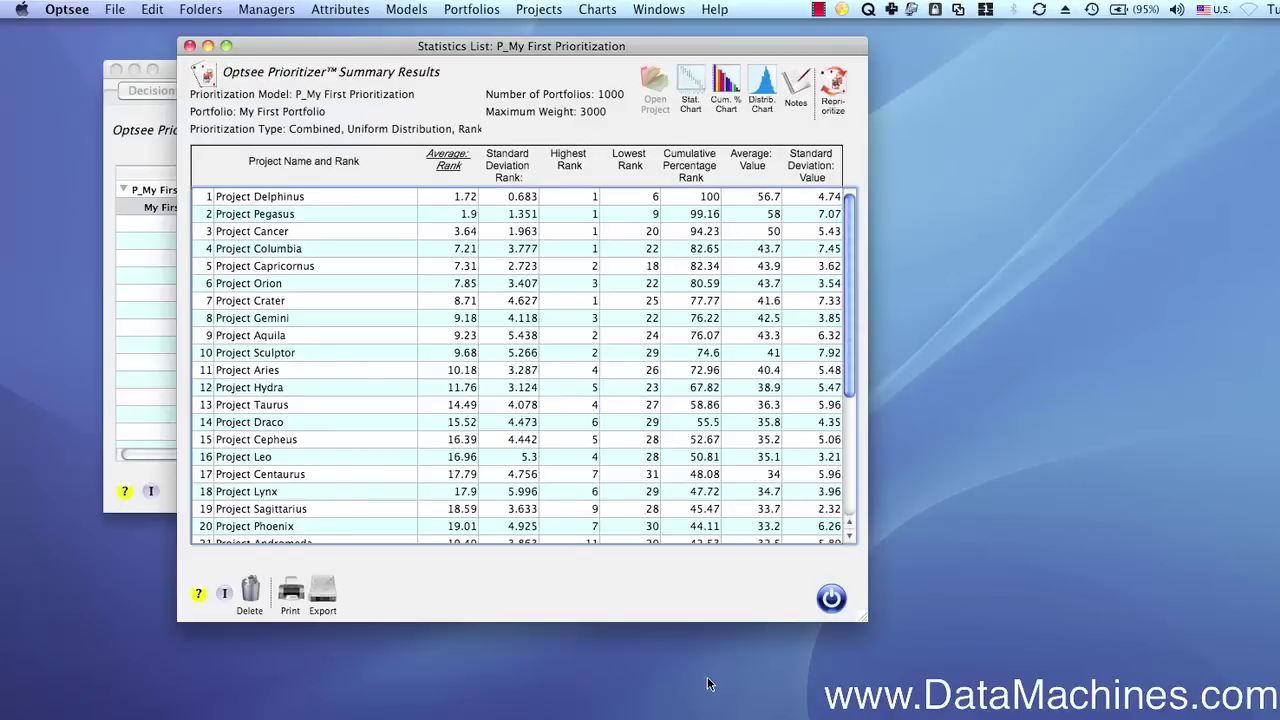
Open the Distribution Charts for P_My First Prioritization, move the window into view, and scroll down the projects.
{"action": "left_click", "coordinate": [765, 90]}
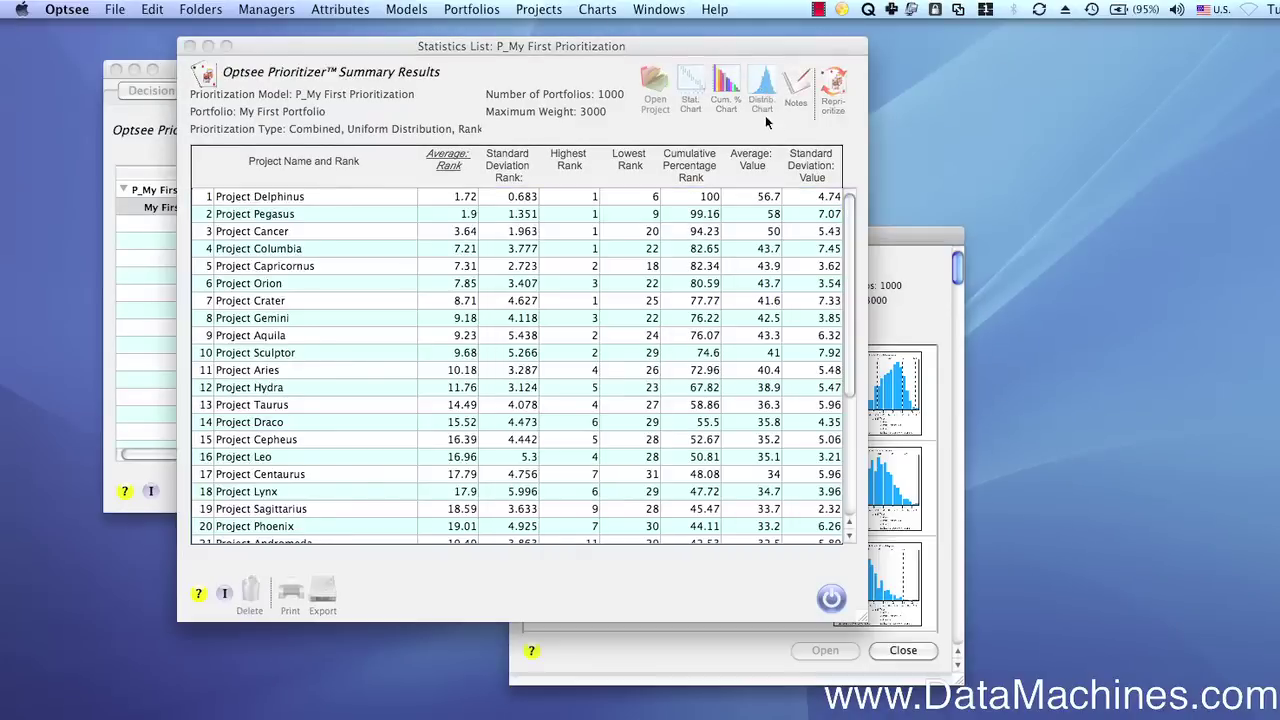
{"action": "left_click", "coordinate": [891, 231]}
{"action": "left_click_drag", "start_coordinate": [891, 231], "coordinate": [773, 132]}
{"action": "scroll", "coordinate": [776, 287], "scroll_direction": "down", "scroll_amount": 5}
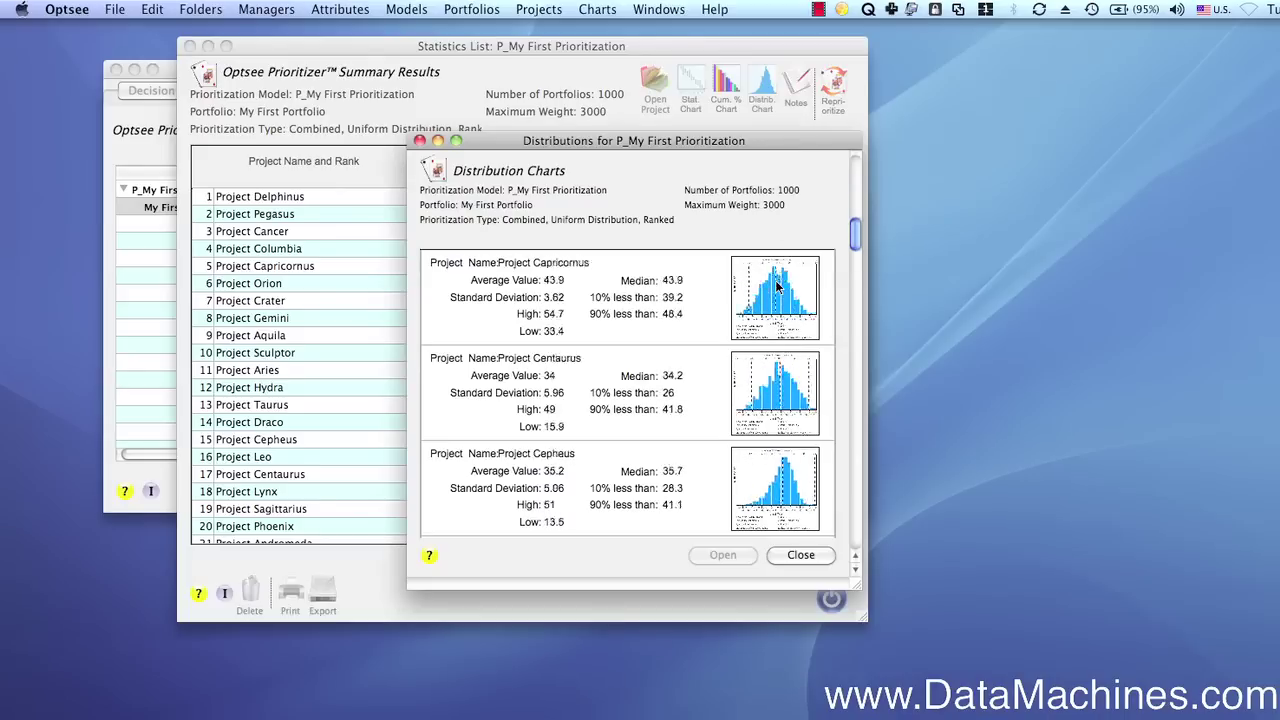
{"action": "scroll", "coordinate": [777, 287], "scroll_direction": "down", "scroll_amount": 4}
Open Project Columbia's full distribution chart, then close it and the Distribution Charts.
{"action": "double_click", "coordinate": [773, 368]}
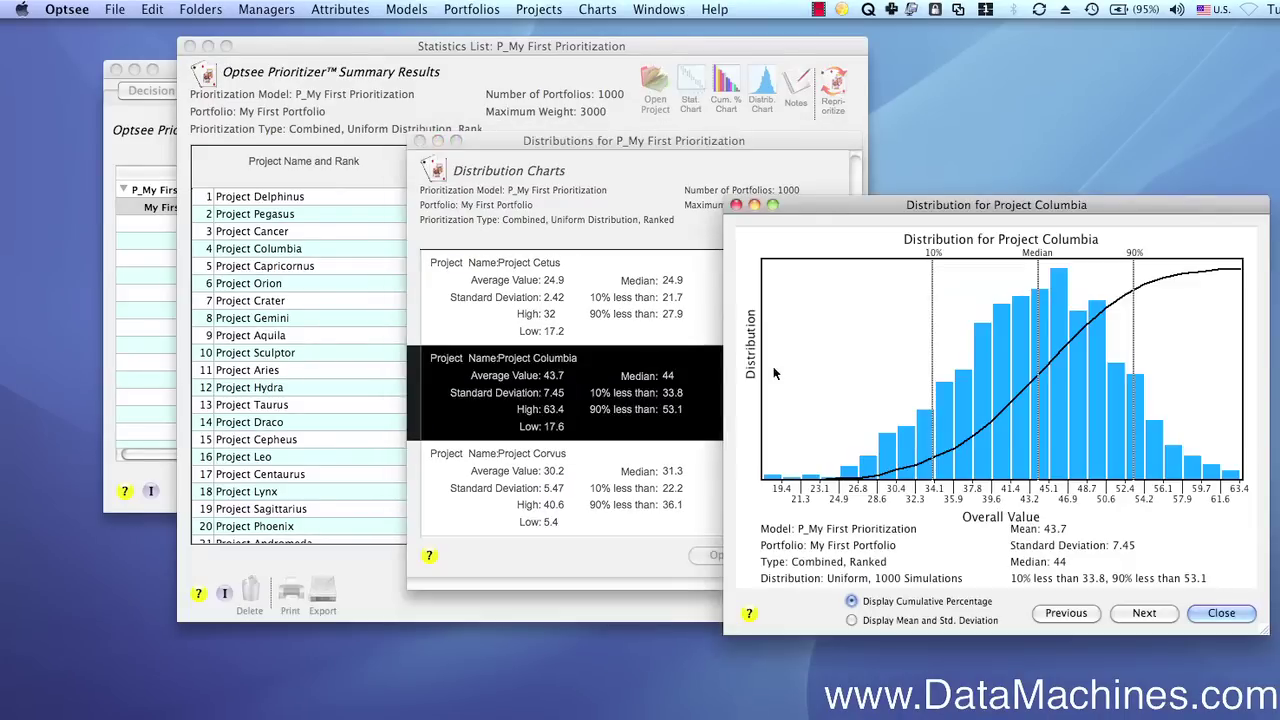
{"action": "left_click", "coordinate": [1218, 613]}
{"action": "left_click", "coordinate": [820, 559]}
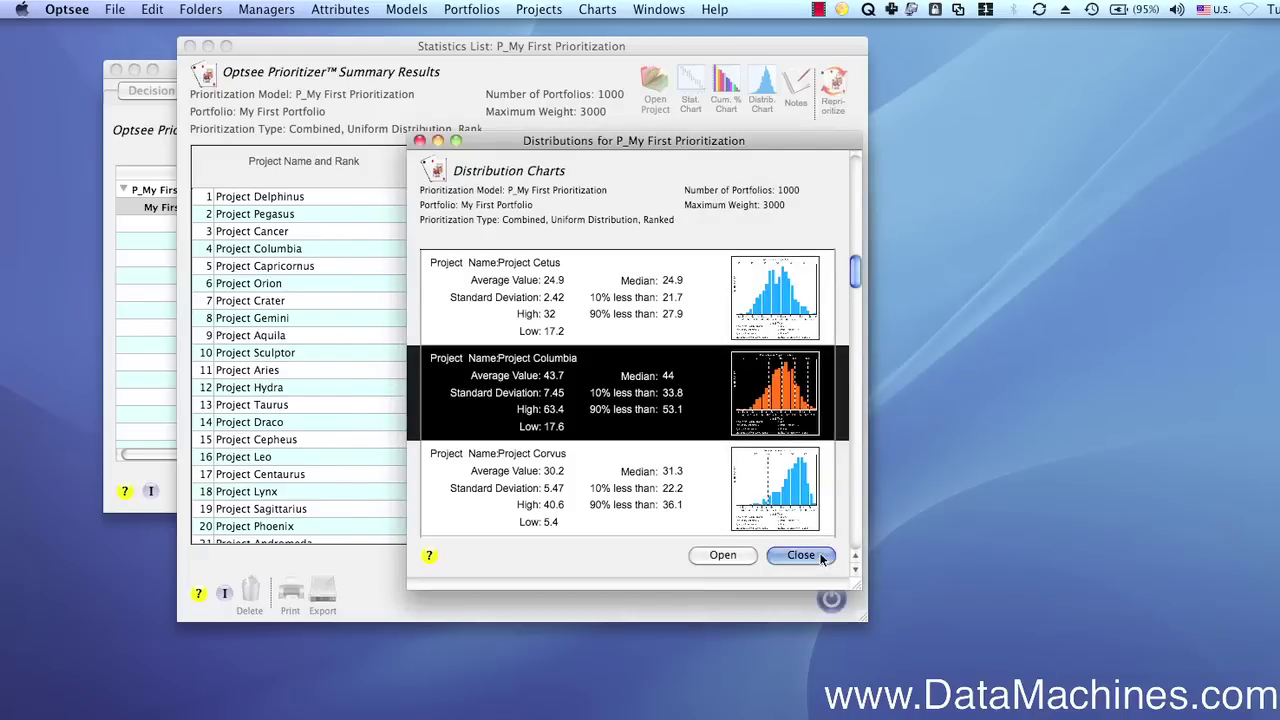
Close the summary results and open My First Portfolio under P_My First Prioritization.
{"action": "left_click", "coordinate": [834, 601]}
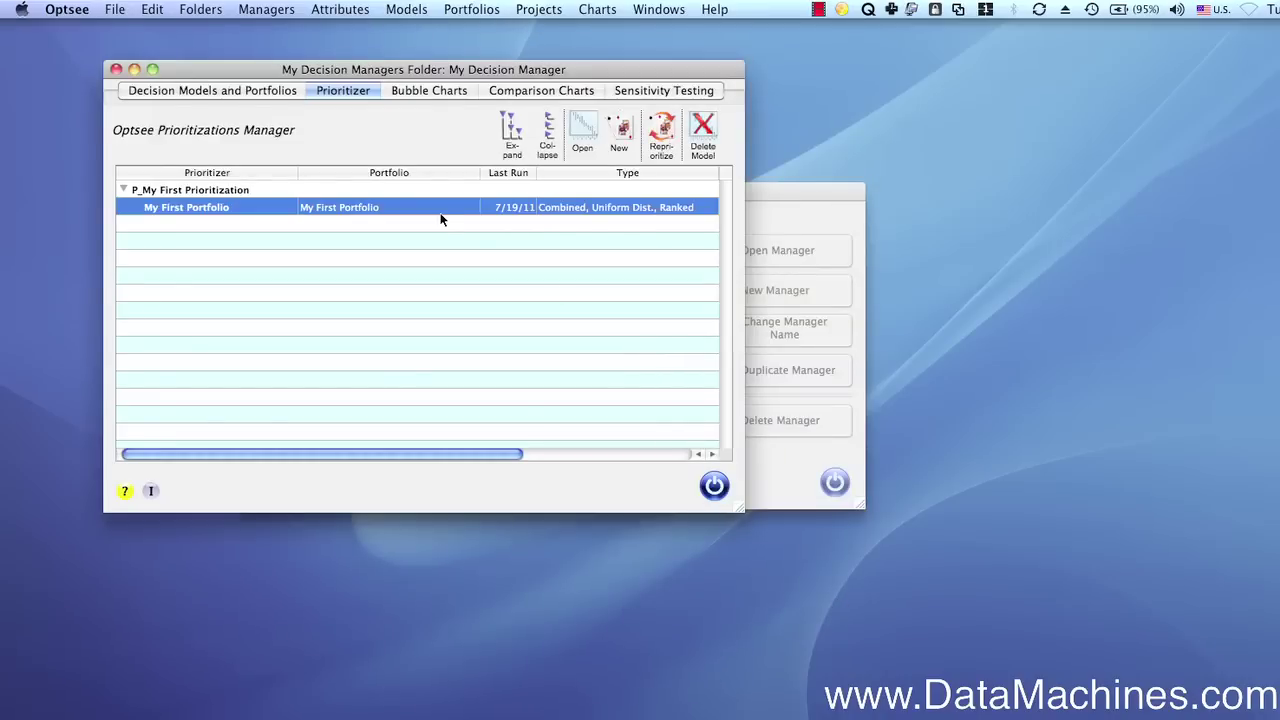
{"action": "left_click", "coordinate": [240, 91]}
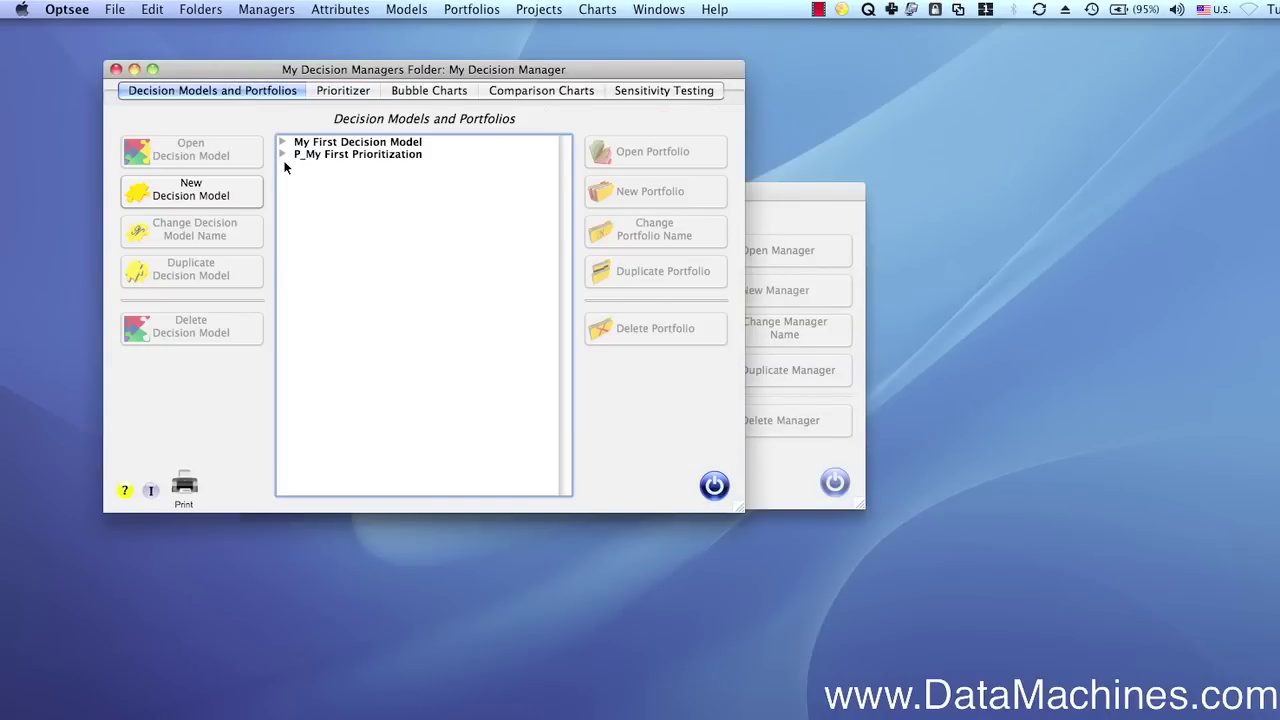
{"action": "left_click", "coordinate": [283, 156]}
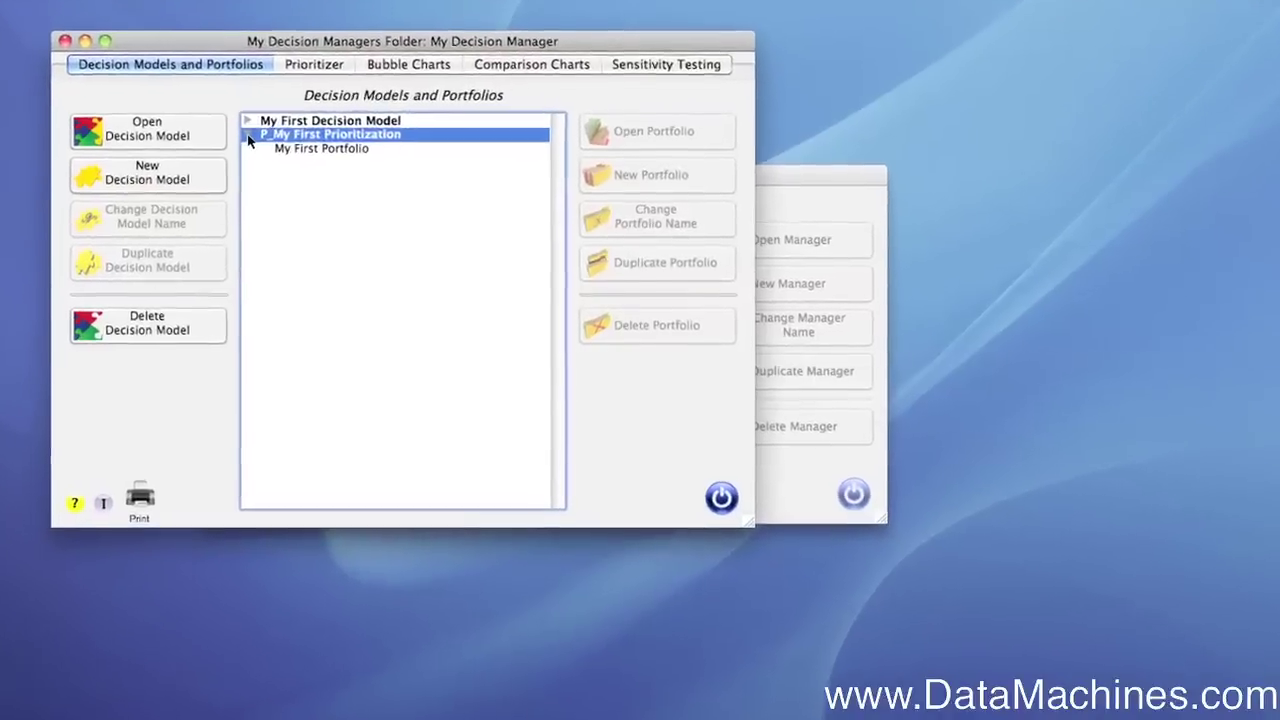
{"action": "left_click", "coordinate": [295, 136]}
{"action": "double_click", "coordinate": [267, 120]}
Move the My First Portfolio window to the right, showing its 32 value-ranked projects.
{"action": "left_click_drag", "start_coordinate": [277, 120], "coordinate": [686, 4]}
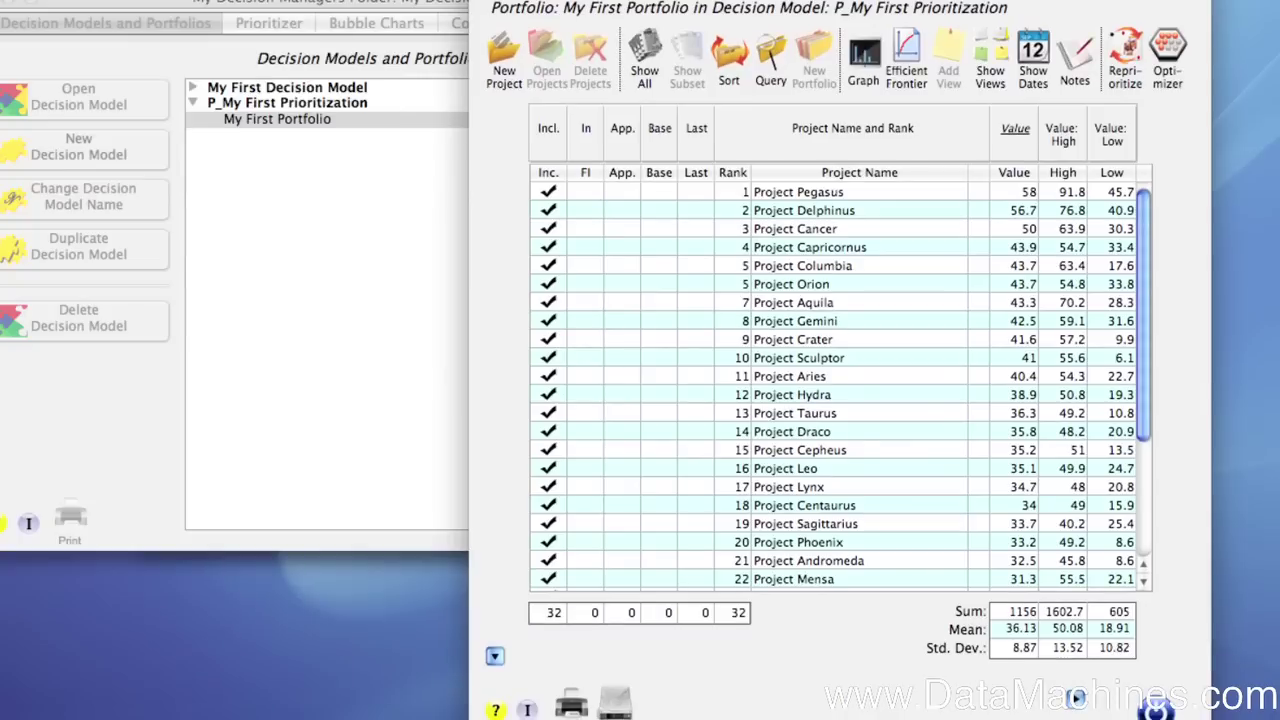